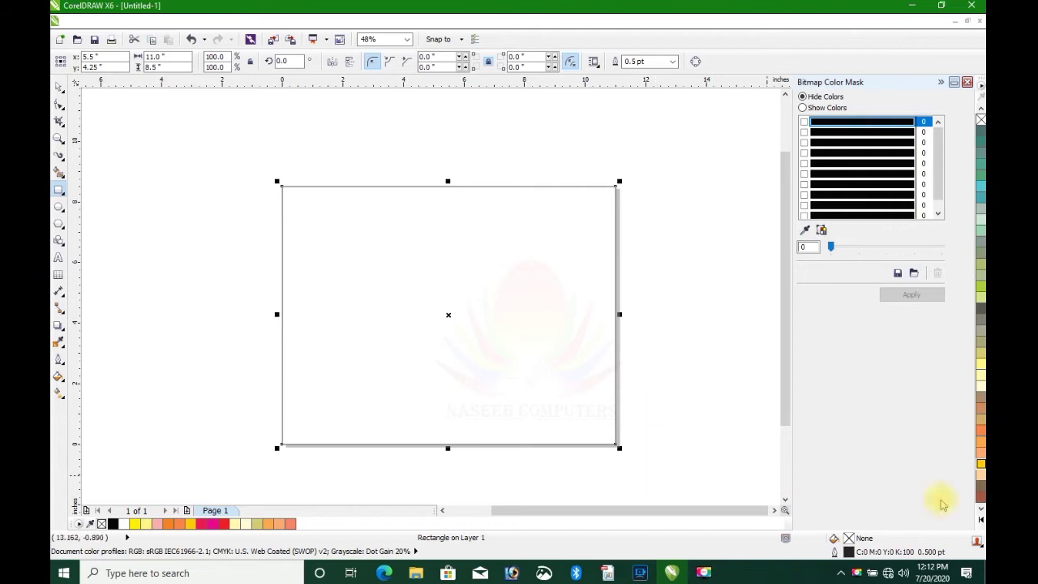
Fill the page-sized rectangle with black from the colour palette
{"action": "left_click", "coordinate": [980, 511]}
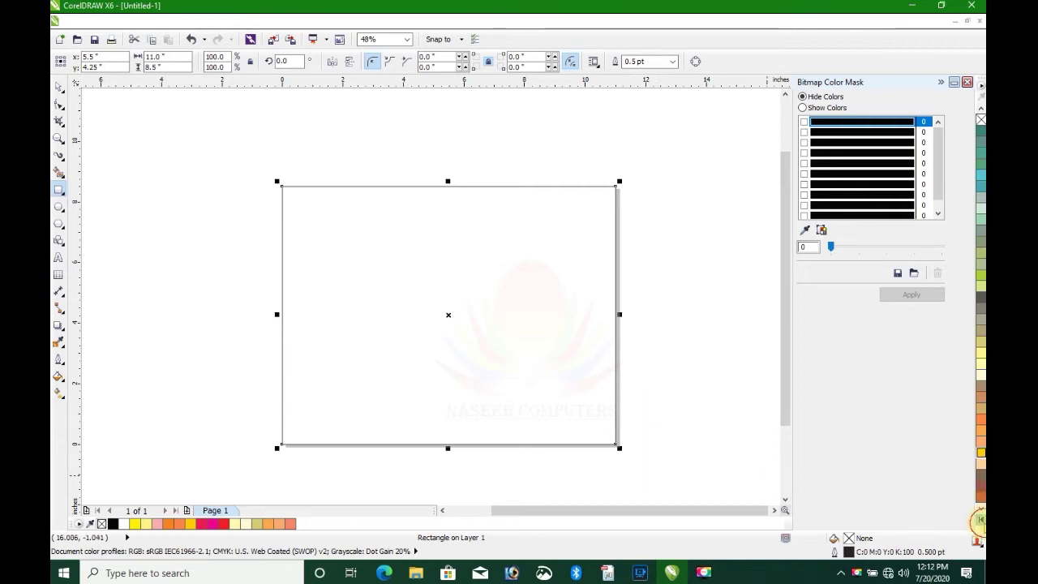
{"action": "left_click", "coordinate": [979, 519]}
{"action": "left_click", "coordinate": [978, 308]}
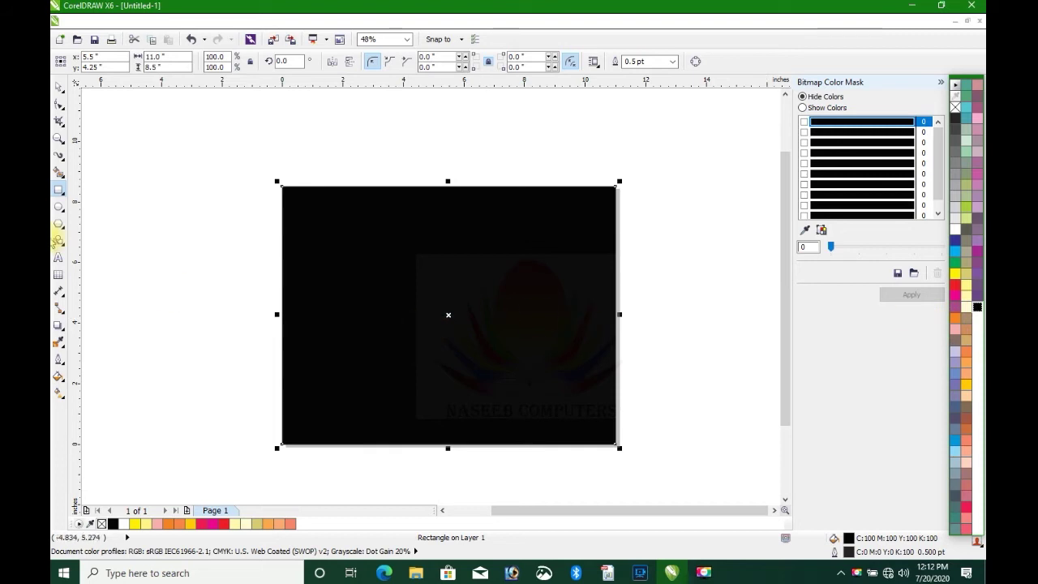
Apply a Radial two-colour fountain fill from black to white to the page-sized rectangle
{"action": "left_click", "coordinate": [59, 377]}
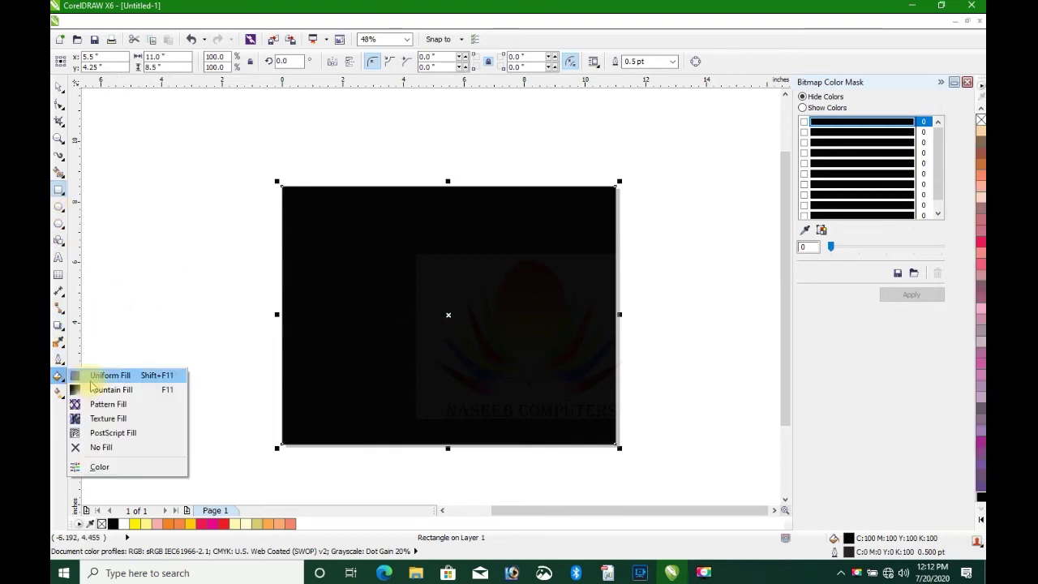
{"action": "left_click", "coordinate": [106, 374]}
{"action": "left_click", "coordinate": [467, 182]}
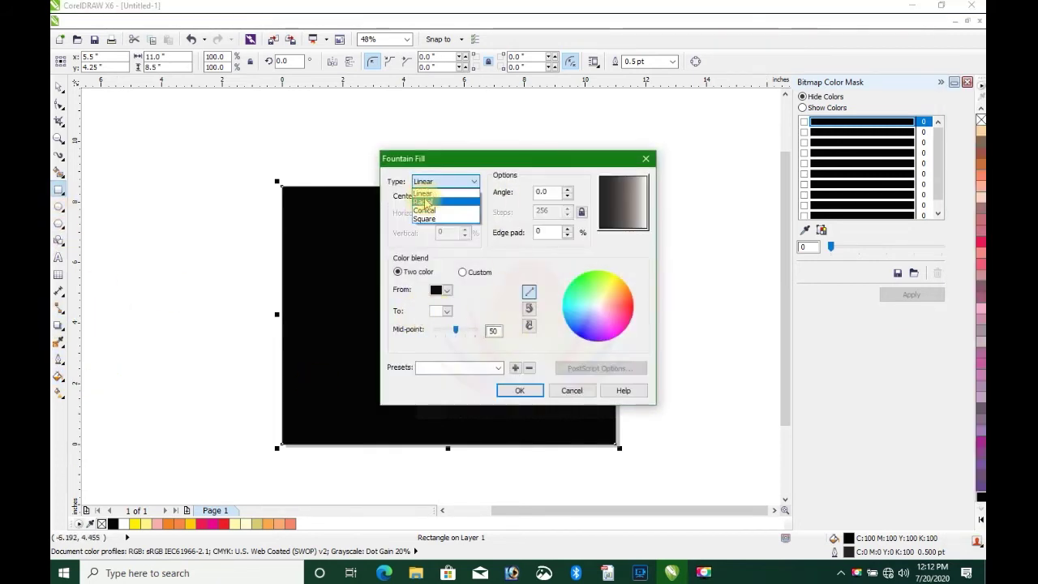
{"action": "left_click", "coordinate": [438, 203]}
{"action": "left_click", "coordinate": [519, 390]}
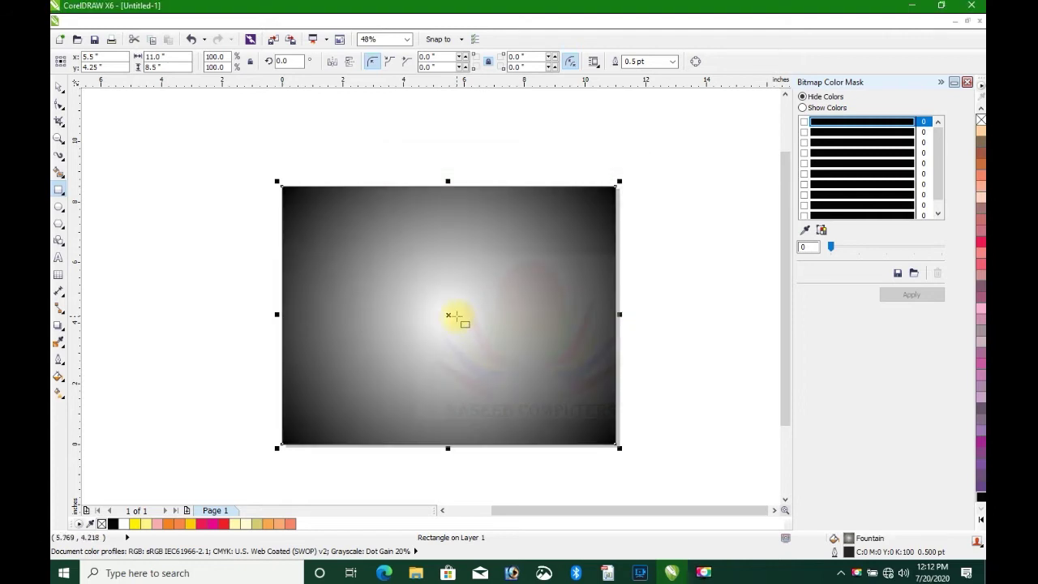
Recolour the gradient's centre orange, and enlarge its radius toward the rectangle's right edge with a midpoint of 46%
{"action": "key", "text": "g"}
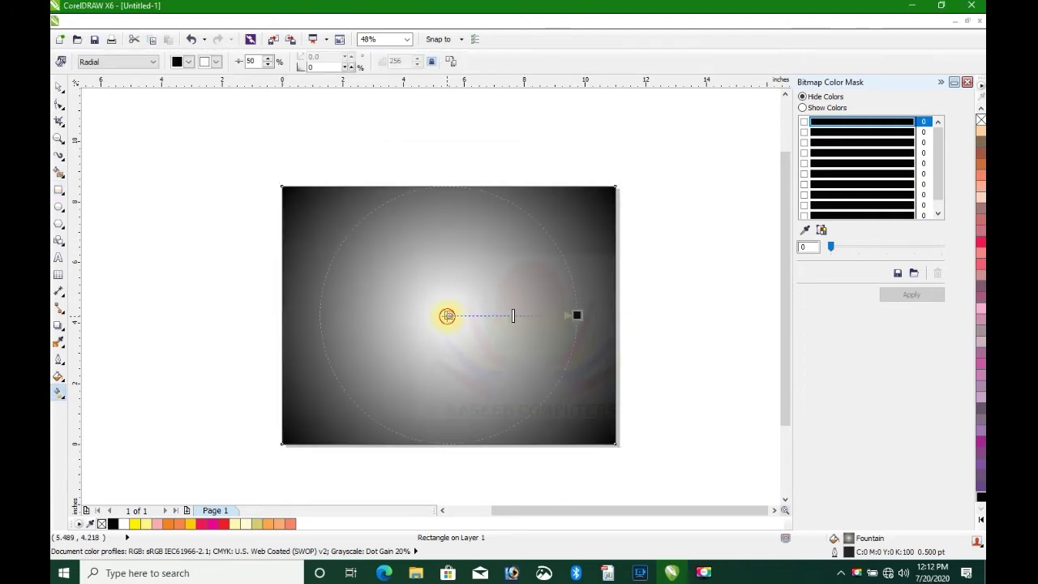
{"action": "left_click", "coordinate": [981, 519]}
{"action": "left_click", "coordinate": [957, 320]}
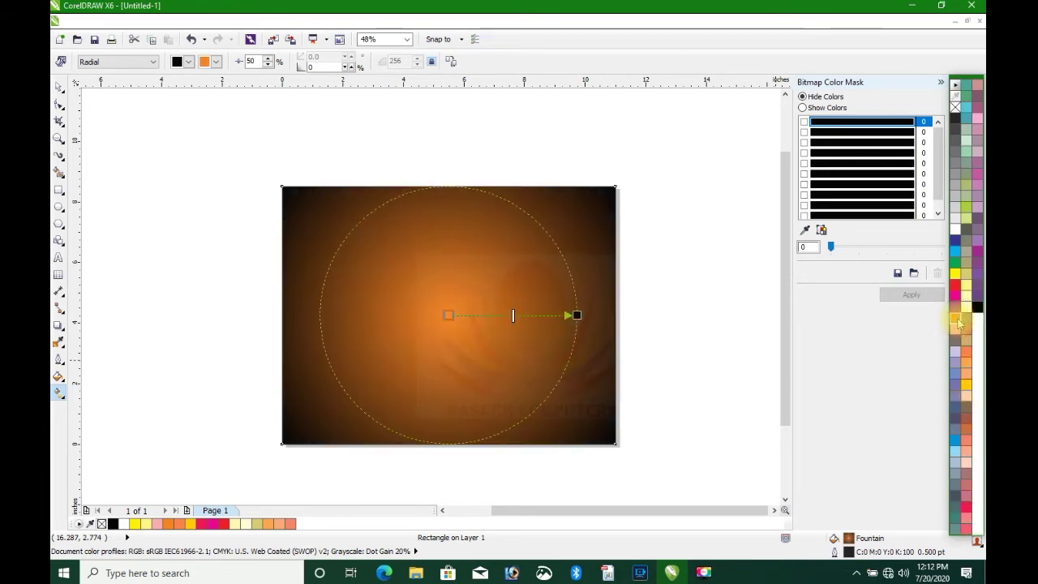
{"action": "left_click_drag", "start_coordinate": [576, 315], "coordinate": [600, 317]}
{"action": "mouse_move", "coordinate": [525, 317]}
{"action": "left_mouse_down"}
{"action": "mouse_move", "coordinate": [550, 317]}
{"action": "mouse_move", "coordinate": [491, 317]}
{"action": "mouse_move", "coordinate": [549, 316]}
{"action": "mouse_move", "coordinate": [531, 316]}
{"action": "left_mouse_up"}
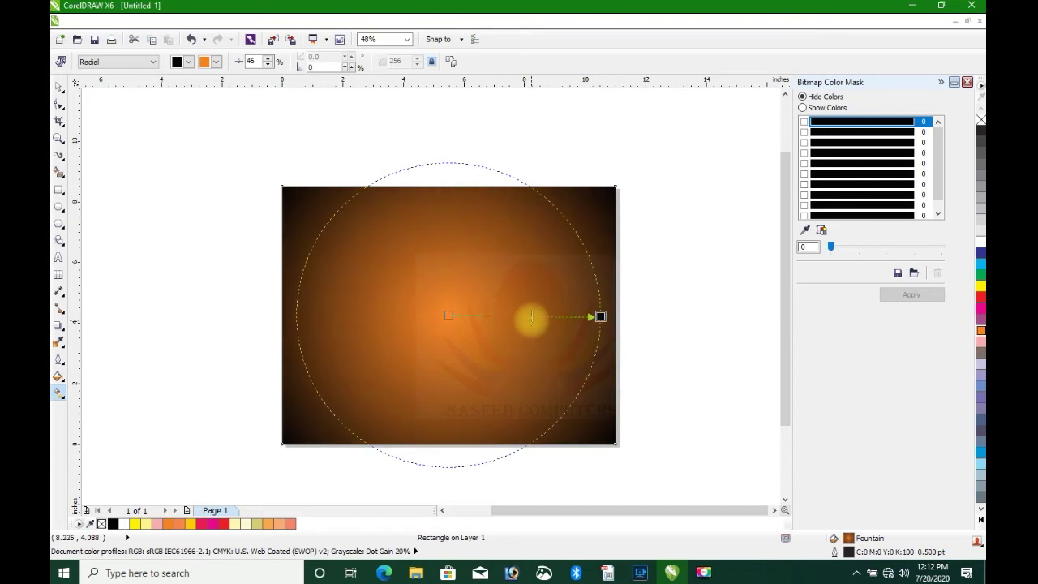
{"action": "left_click", "coordinate": [713, 297]}
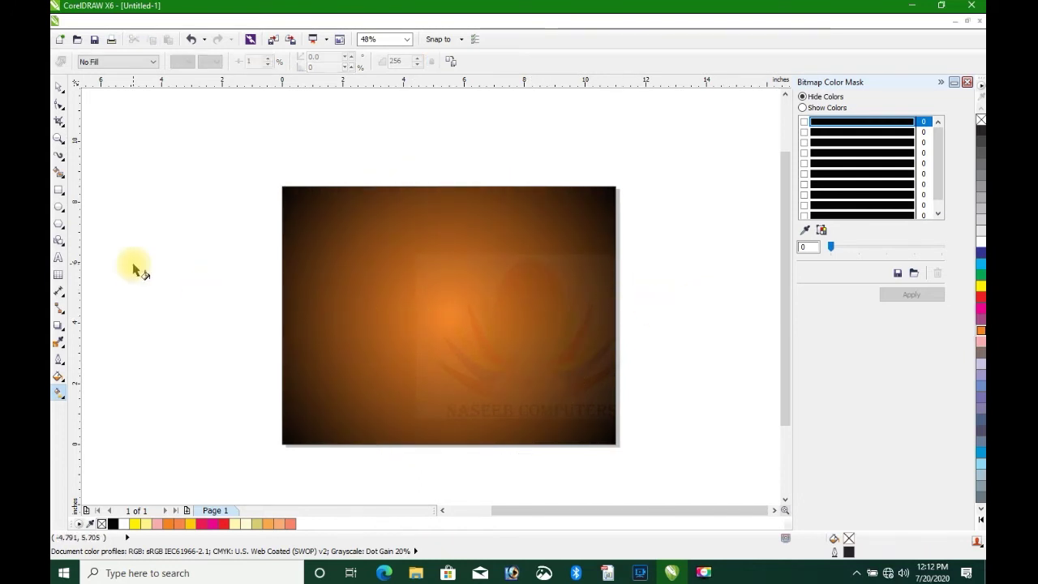
Draw a circle near the middle of the rectangle and set its width and height to 3 inches
{"action": "left_click", "coordinate": [62, 214]}
{"action": "left_click_drag", "start_coordinate": [380, 265], "coordinate": [470, 355]}
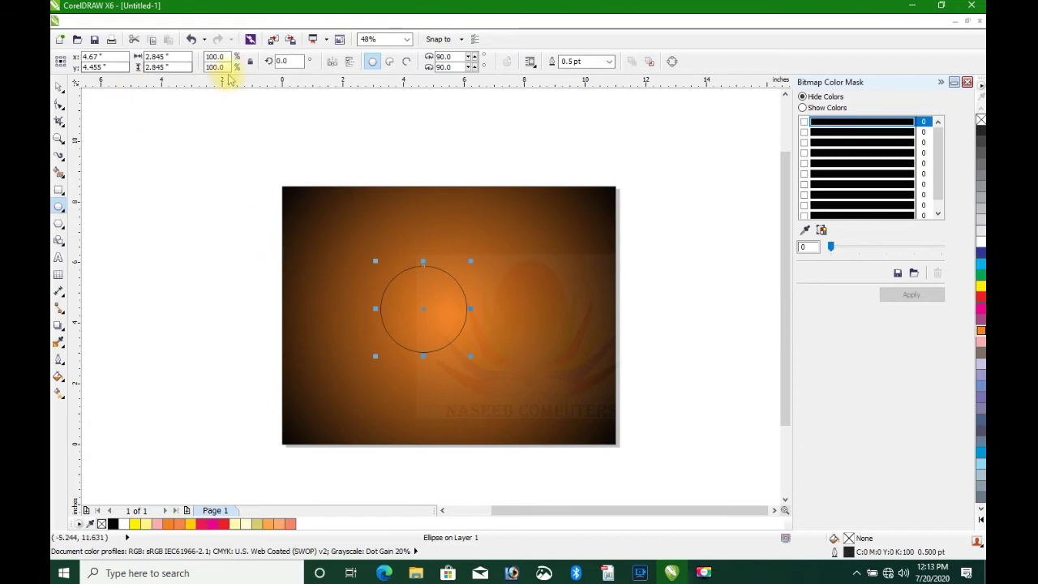
{"action": "type", "text": "3"}
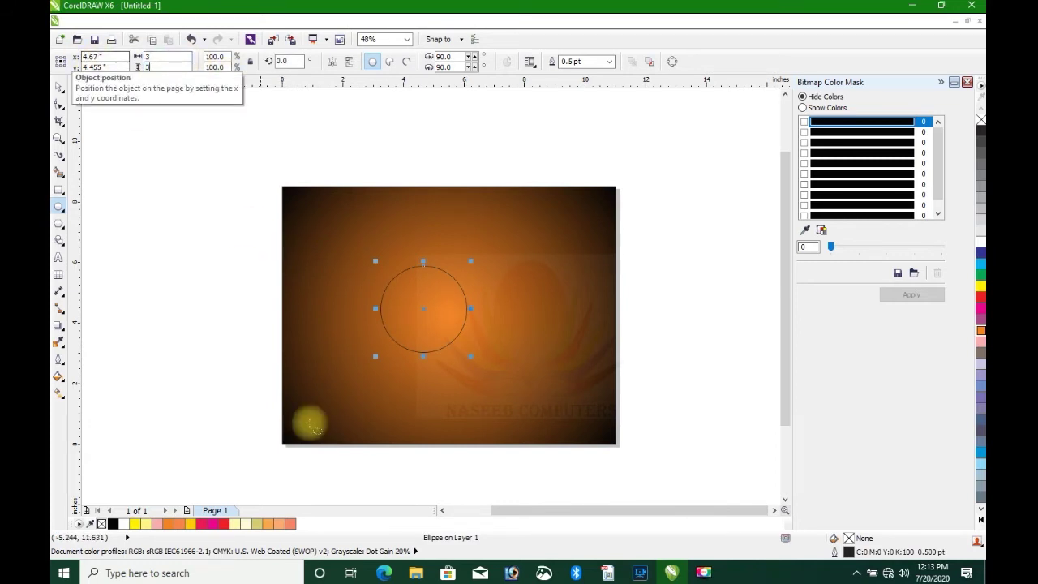
{"action": "left_click", "coordinate": [487, 355]}
Move the circle toward the centre of the gradient and give it a yellow fill and outline
{"action": "left_click", "coordinate": [60, 87]}
{"action": "left_click", "coordinate": [424, 309]}
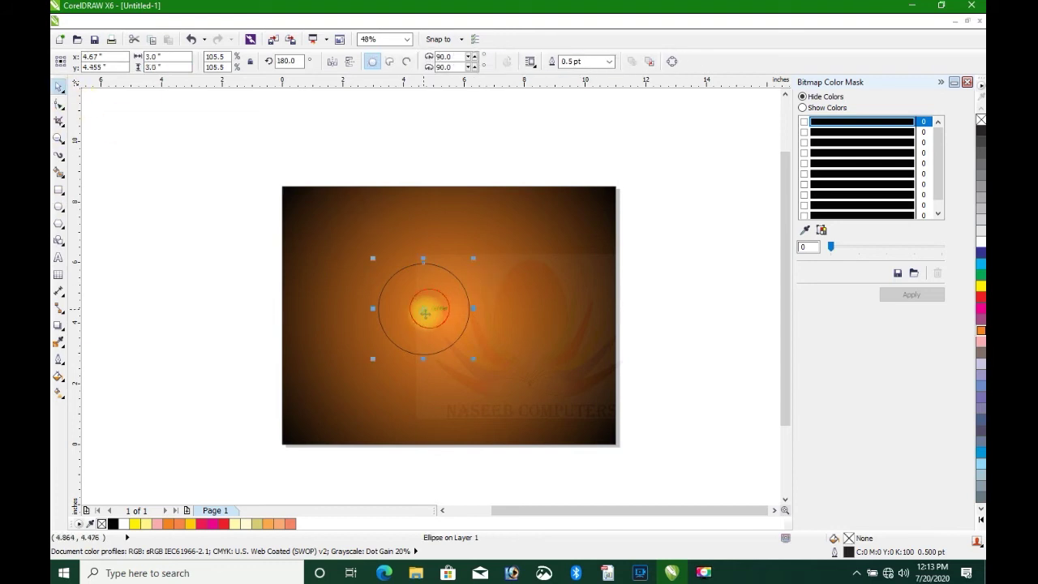
{"action": "mouse_move", "coordinate": [424, 309]}
{"action": "left_mouse_down"}
{"action": "mouse_move", "coordinate": [454, 326]}
{"action": "mouse_move", "coordinate": [429, 314]}
{"action": "left_mouse_up"}
{"action": "left_click", "coordinate": [980, 286]}
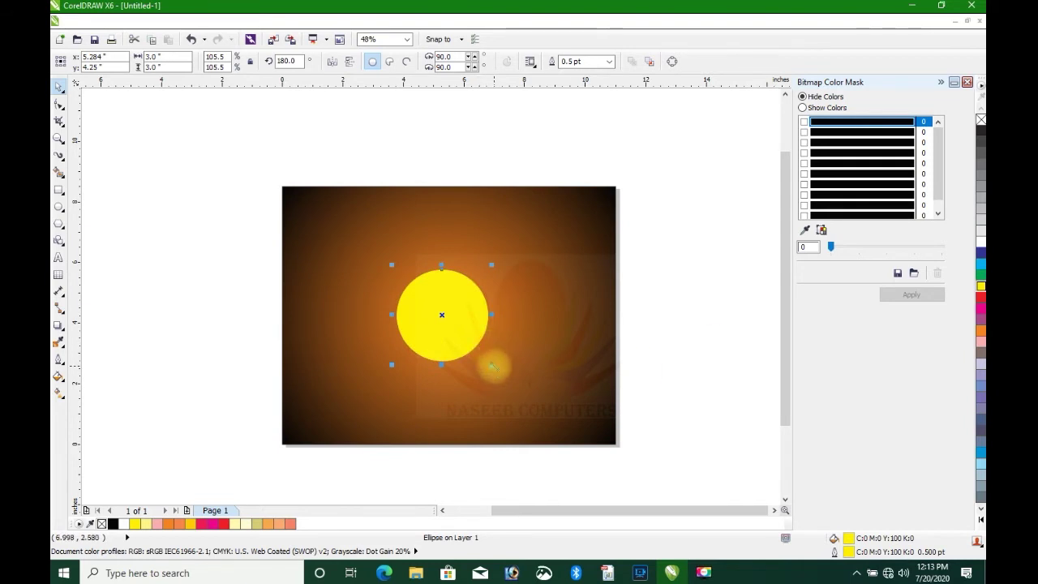
Resize the yellow circle to about 2.97 inches and centre it over the bright part of the gradient
{"action": "left_click_drag", "start_coordinate": [492, 366], "coordinate": [498, 370]}
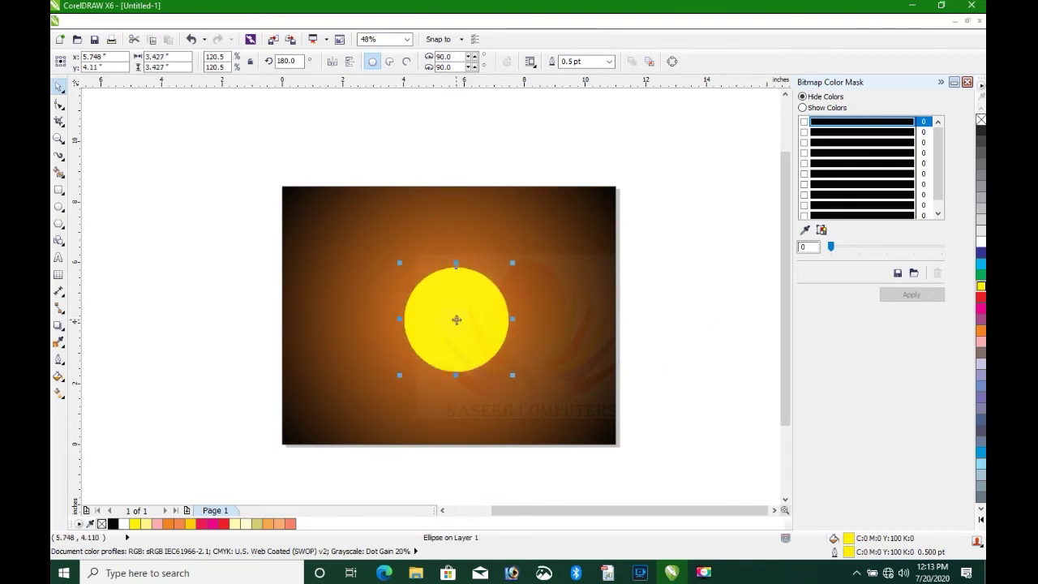
{"action": "left_click_drag", "start_coordinate": [445, 318], "coordinate": [454, 322]}
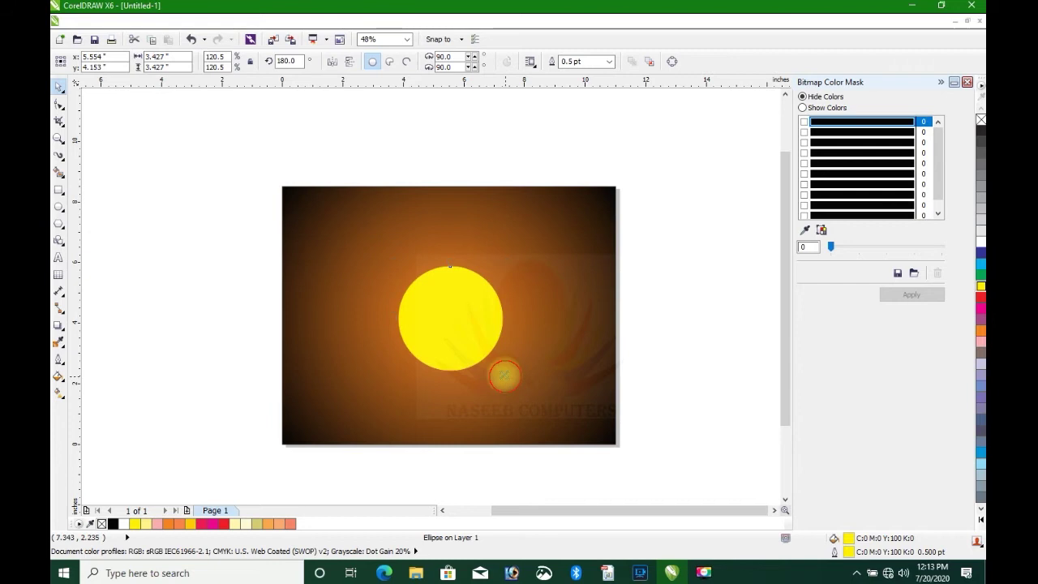
{"action": "left_click_drag", "start_coordinate": [504, 375], "coordinate": [498, 370]}
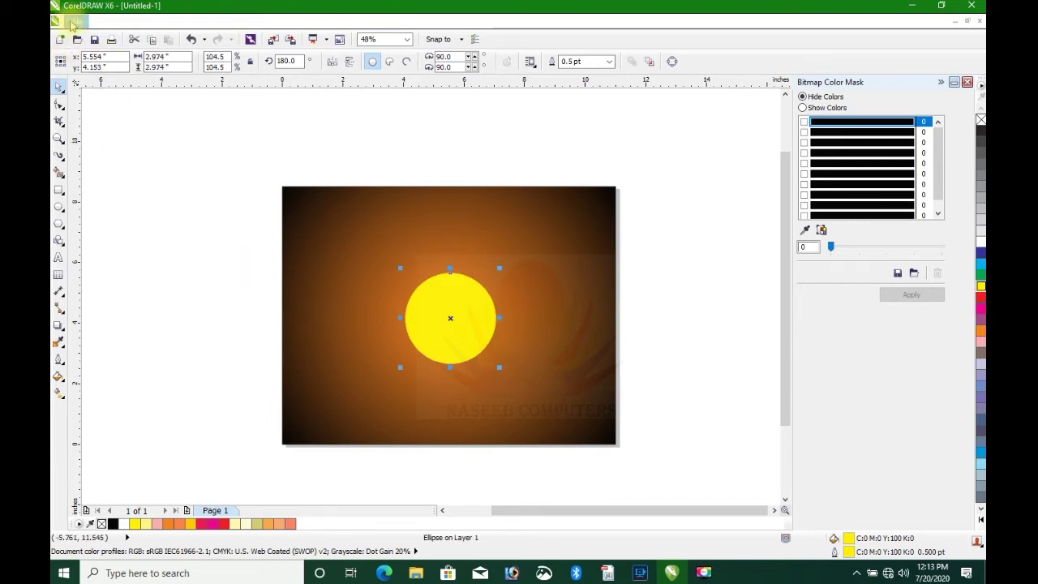
Add a drop shadow to the yellow circle using a glow preset
{"action": "left_click", "coordinate": [59, 341]}
{"action": "left_click", "coordinate": [59, 326]}
{"action": "left_click", "coordinate": [62, 334]}
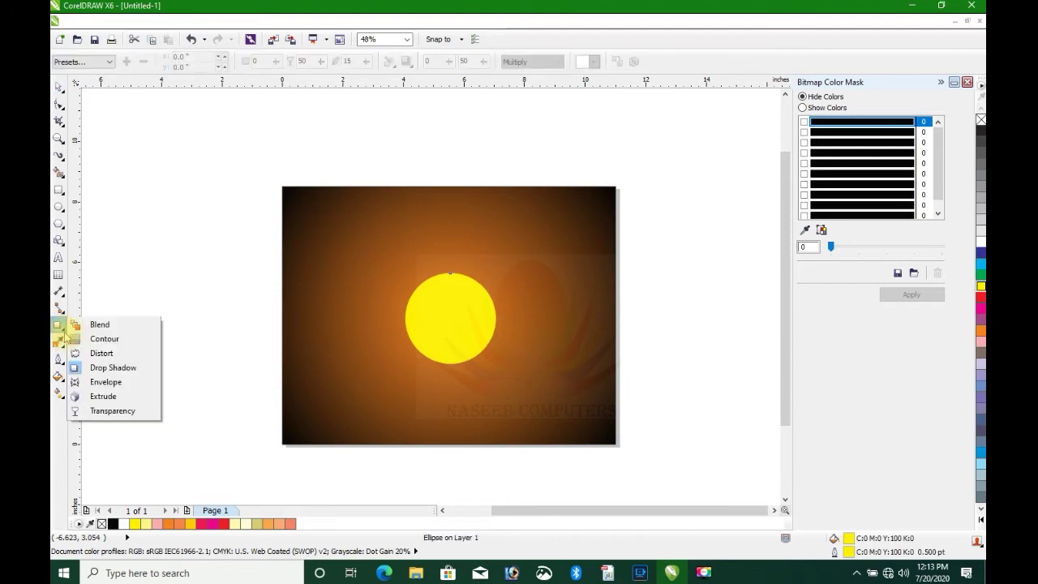
{"action": "left_click", "coordinate": [94, 365]}
{"action": "left_click", "coordinate": [97, 62]}
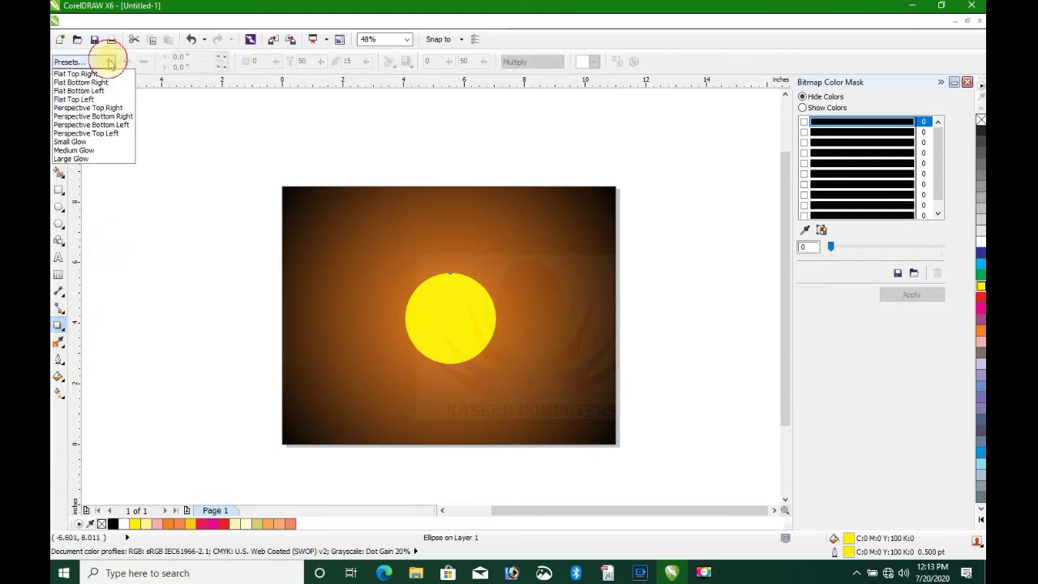
{"action": "left_click", "coordinate": [109, 145]}
{"action": "left_click_drag", "start_coordinate": [486, 315], "coordinate": [587, 371]}
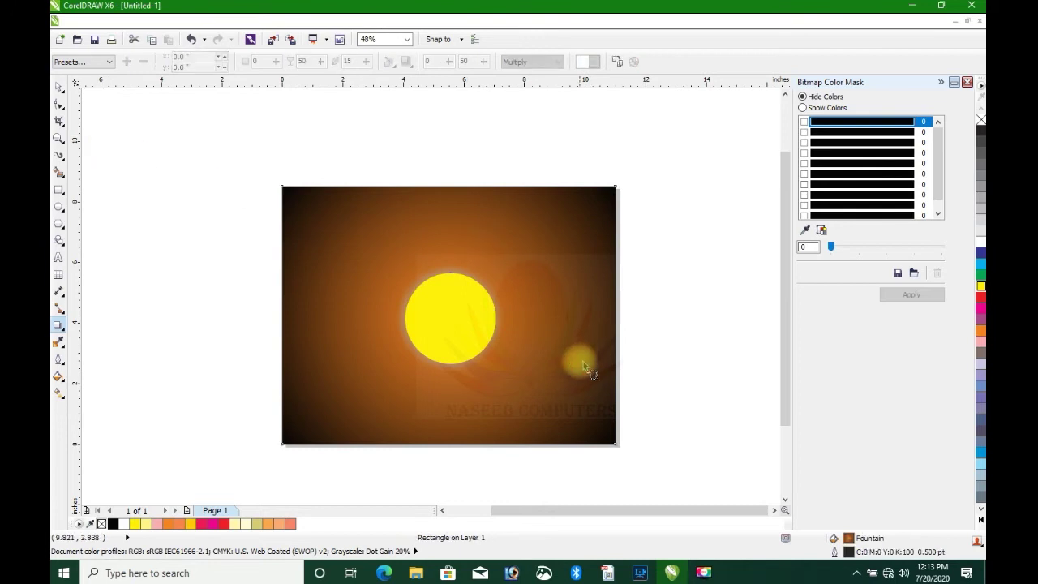
Examine the glow around the edge of the yellow circle up close
{"action": "scroll", "coordinate": [505, 348], "scroll_direction": "up", "scroll_amount": 5}
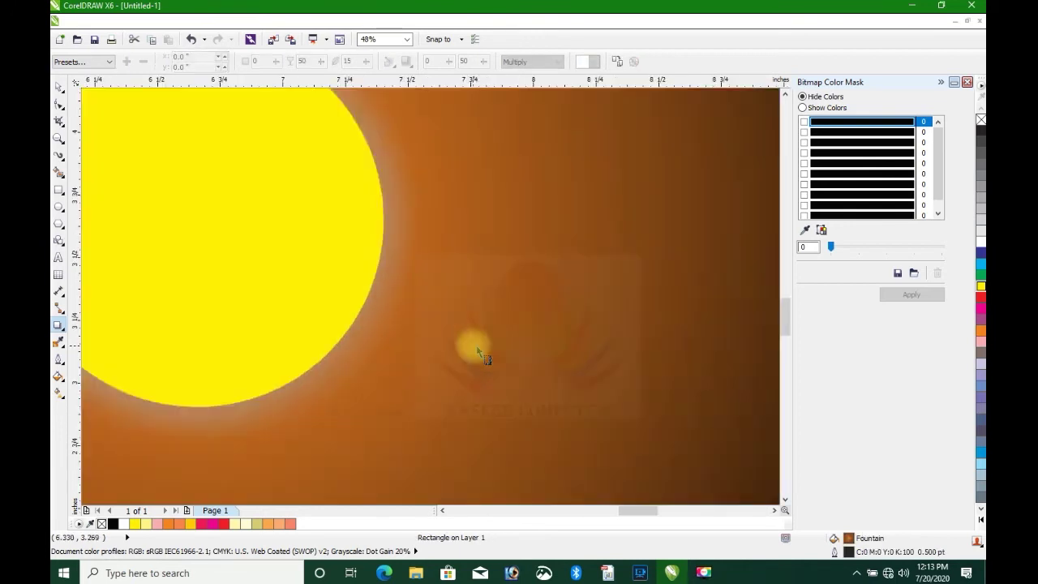
{"action": "scroll", "coordinate": [195, 308], "scroll_direction": "down", "scroll_amount": 3}
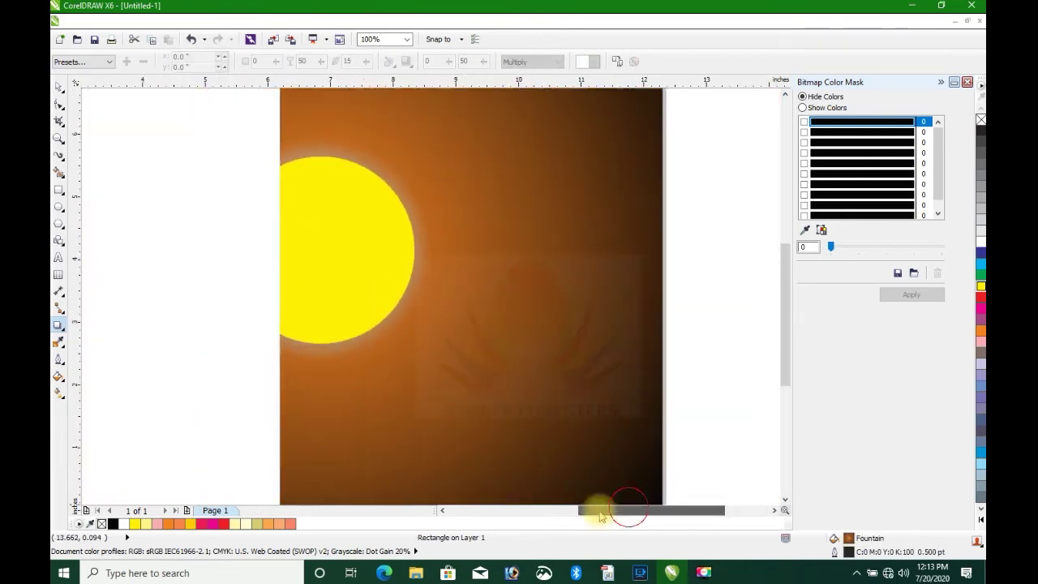
{"action": "scroll", "coordinate": [446, 336], "scroll_direction": "up", "scroll_amount": 3}
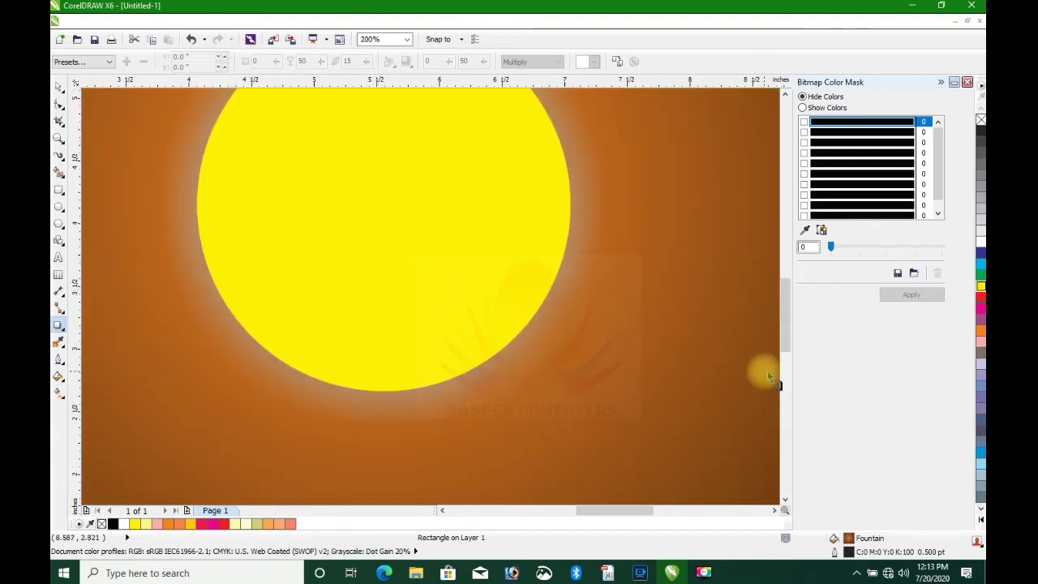
{"action": "left_click_drag", "start_coordinate": [785, 324], "coordinate": [786, 304]}
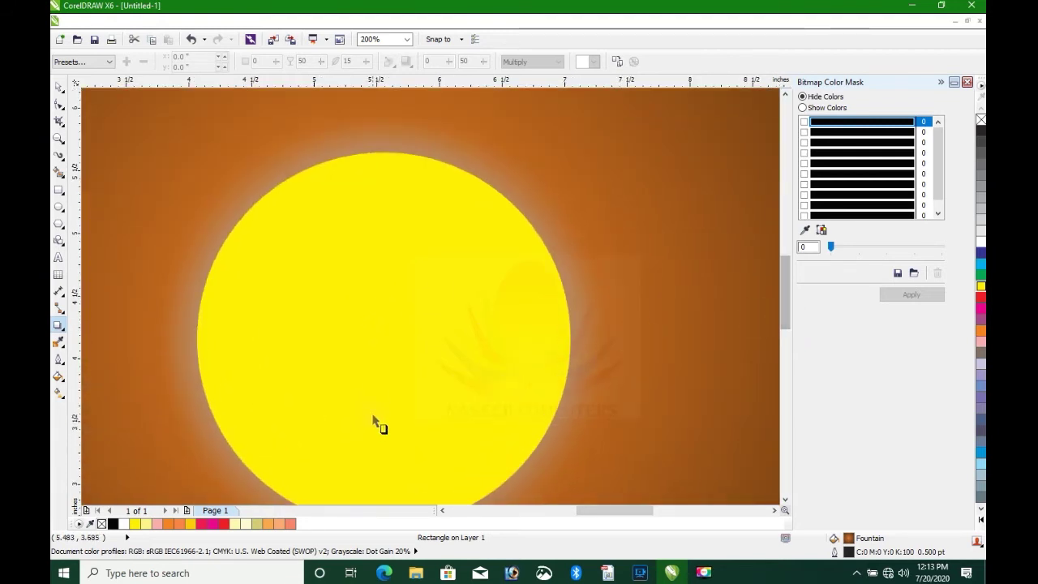
{"action": "scroll", "coordinate": [375, 422], "scroll_direction": "down", "scroll_amount": 1}
{"action": "scroll", "coordinate": [273, 425], "scroll_direction": "down", "scroll_amount": 1}
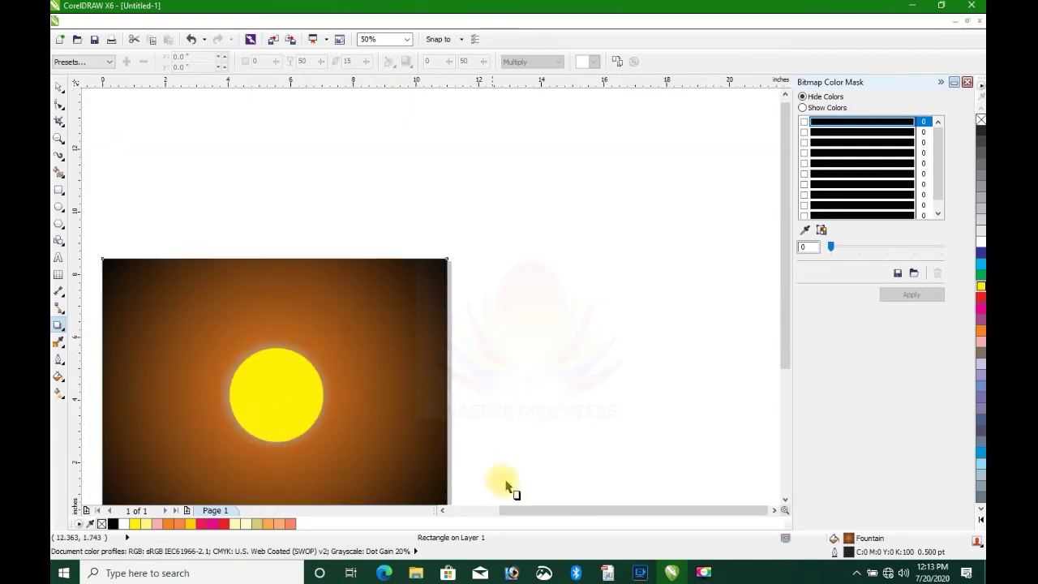
{"action": "scroll", "coordinate": [524, 507], "scroll_direction": "left", "scroll_amount": 3}
{"action": "scroll", "coordinate": [605, 419], "scroll_direction": "up", "scroll_amount": 1}
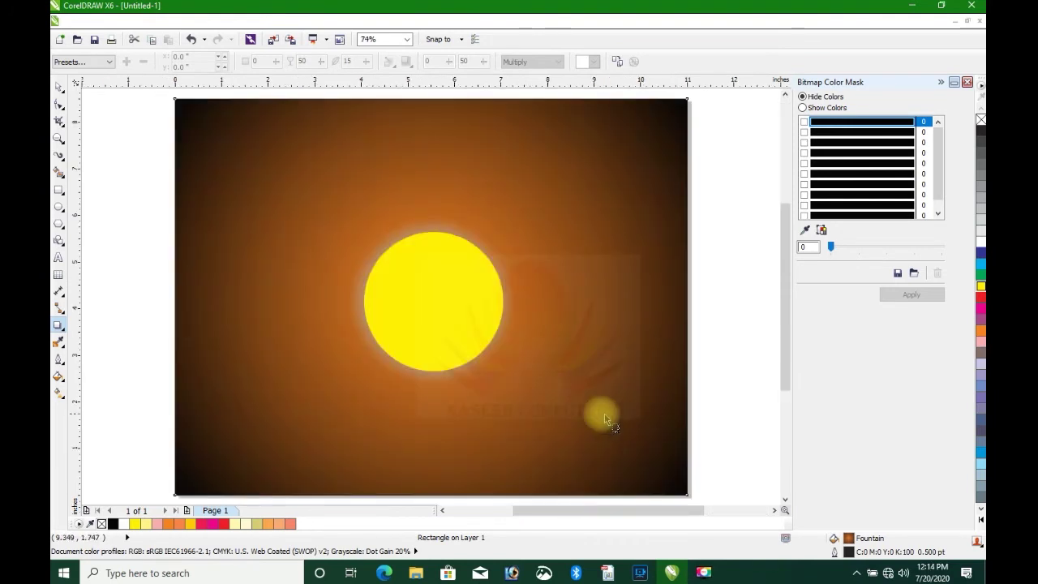
Set the Artistic Media sprayer to the Plants category with the bare, leafless trees spraylist
{"action": "left_click", "coordinate": [60, 157]}
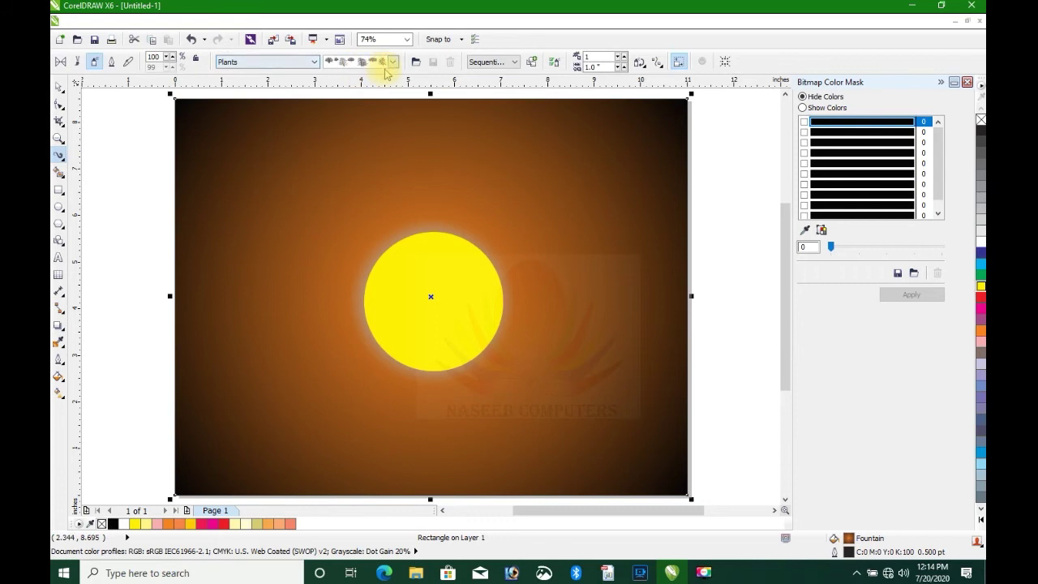
{"action": "left_click", "coordinate": [314, 61]}
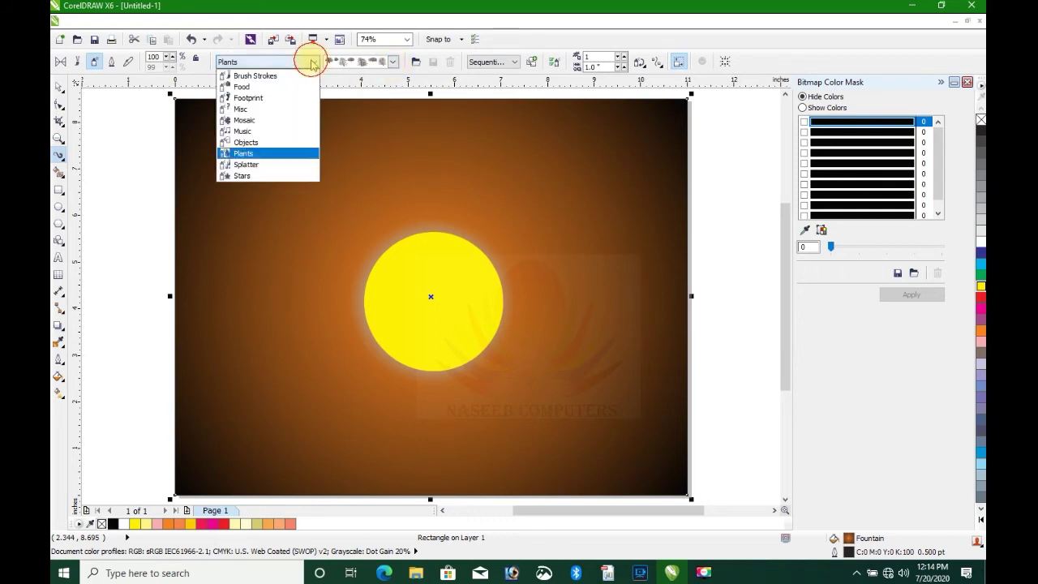
{"action": "left_click", "coordinate": [250, 157]}
{"action": "left_click", "coordinate": [391, 62]}
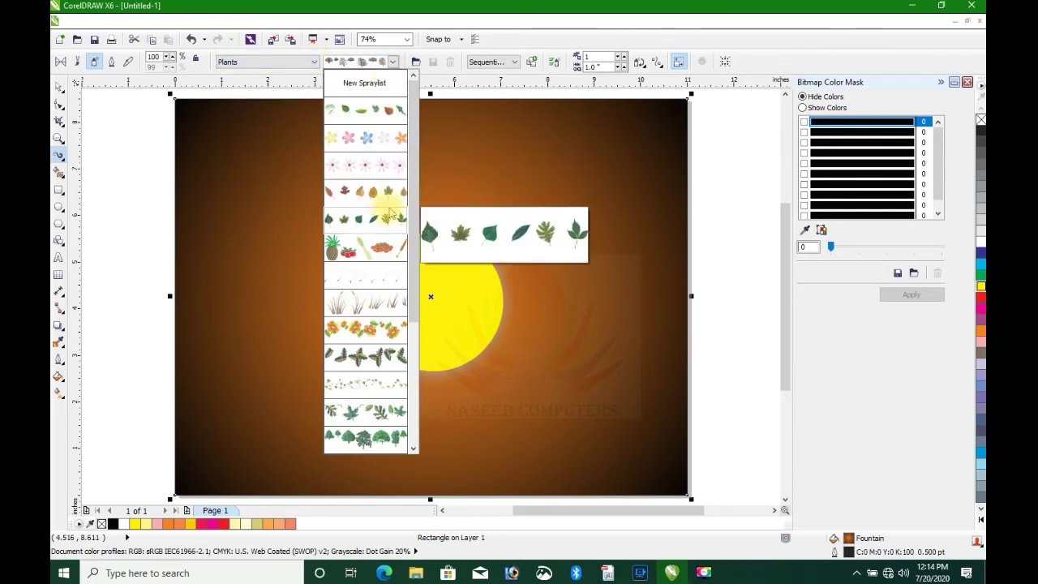
{"action": "scroll", "coordinate": [423, 272], "scroll_direction": "down", "scroll_amount": 3}
{"action": "scroll", "coordinate": [423, 273], "scroll_direction": "down", "scroll_amount": 2}
{"action": "mouse_move", "coordinate": [375, 302]}
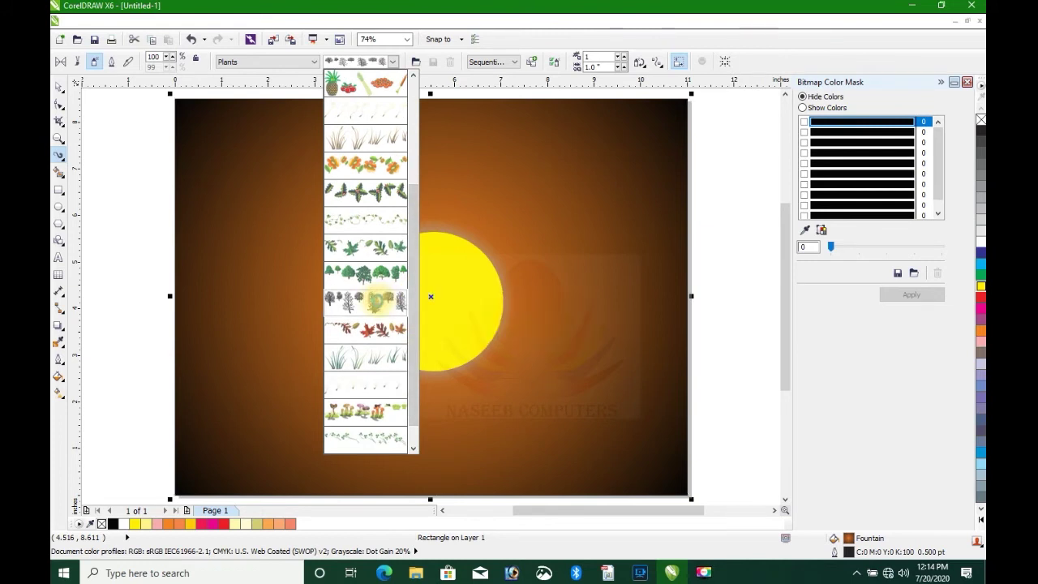
{"action": "left_click", "coordinate": [375, 301]}
{"action": "scroll", "coordinate": [235, 412], "scroll_direction": "left", "scroll_amount": 5}
{"action": "left_click_drag", "start_coordinate": [235, 413], "coordinate": [278, 335]}
{"action": "mouse_move", "coordinate": [301, 127]}
{"action": "left_mouse_down"}
{"action": "mouse_move", "coordinate": [242, 369]}
{"action": "mouse_move", "coordinate": [162, 456]}
{"action": "left_mouse_up"}
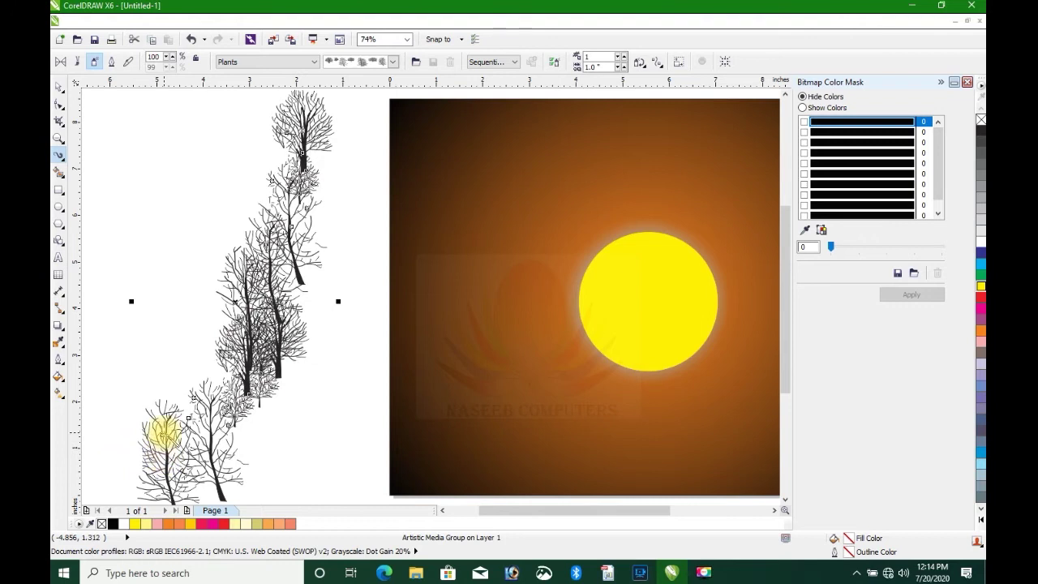
{"action": "key", "text": "ctrl+z"}
{"action": "key", "text": "ctrl+z"}
Spray a loop of bare trees in the empty area left of the page and break the artistic media group apart
{"action": "mouse_move", "coordinate": [281, 140]}
{"action": "left_mouse_down"}
{"action": "mouse_move", "coordinate": [185, 261]}
{"action": "mouse_move", "coordinate": [216, 384]}
{"action": "mouse_move", "coordinate": [318, 392]}
{"action": "mouse_move", "coordinate": [337, 260]}
{"action": "mouse_move", "coordinate": [323, 240]}
{"action": "left_mouse_up"}
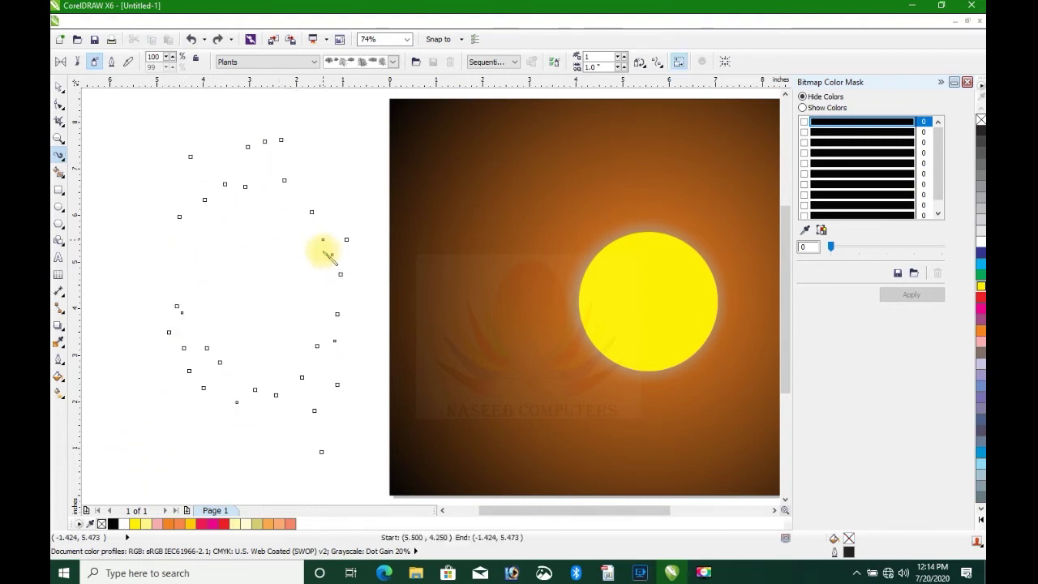
{"action": "right_click", "coordinate": [204, 219]}
{"action": "left_click", "coordinate": [193, 213]}
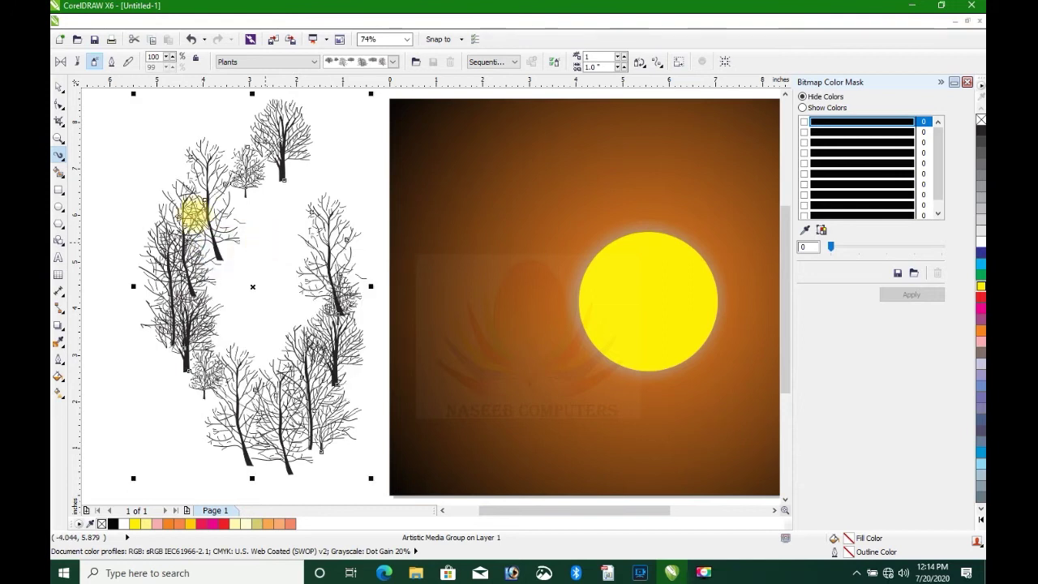
Ungroup the sprayed bare trees into separate objects
{"action": "left_click", "coordinate": [200, 21]}
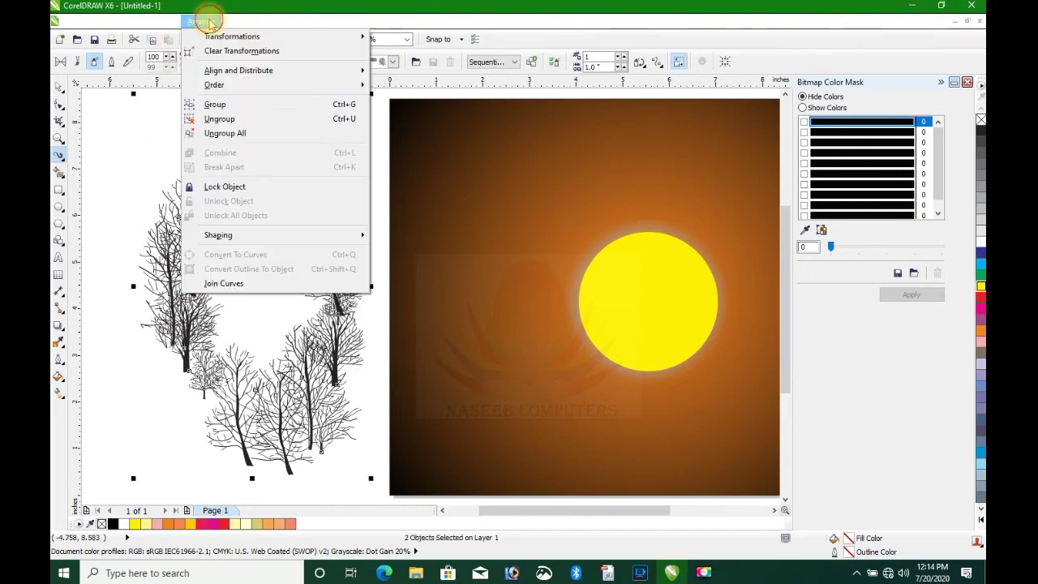
{"action": "left_click", "coordinate": [268, 119]}
{"action": "left_click", "coordinate": [59, 86]}
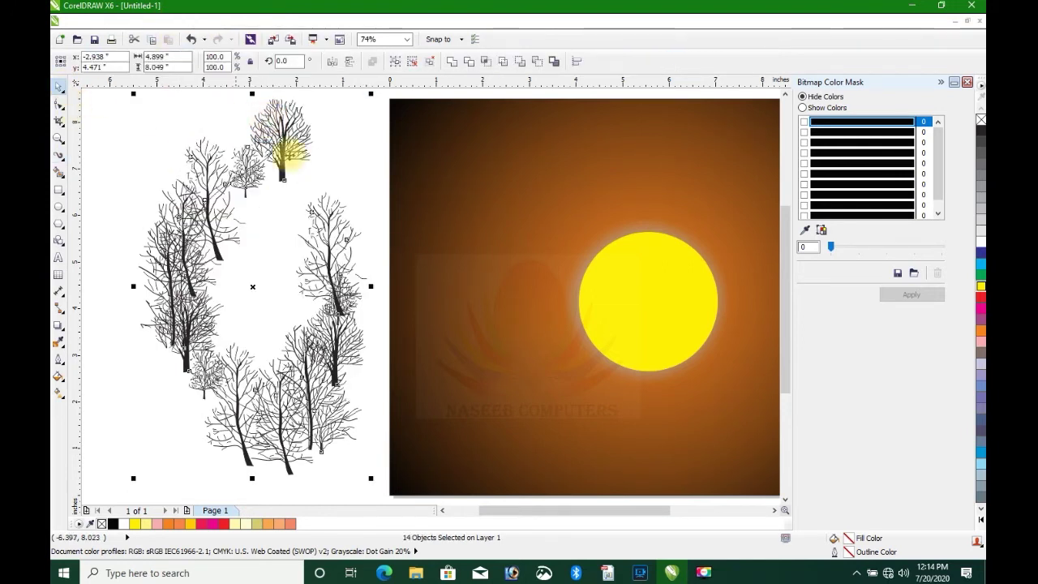
{"action": "left_click", "coordinate": [293, 144]}
{"action": "left_click_drag", "start_coordinate": [526, 512], "coordinate": [543, 513]}
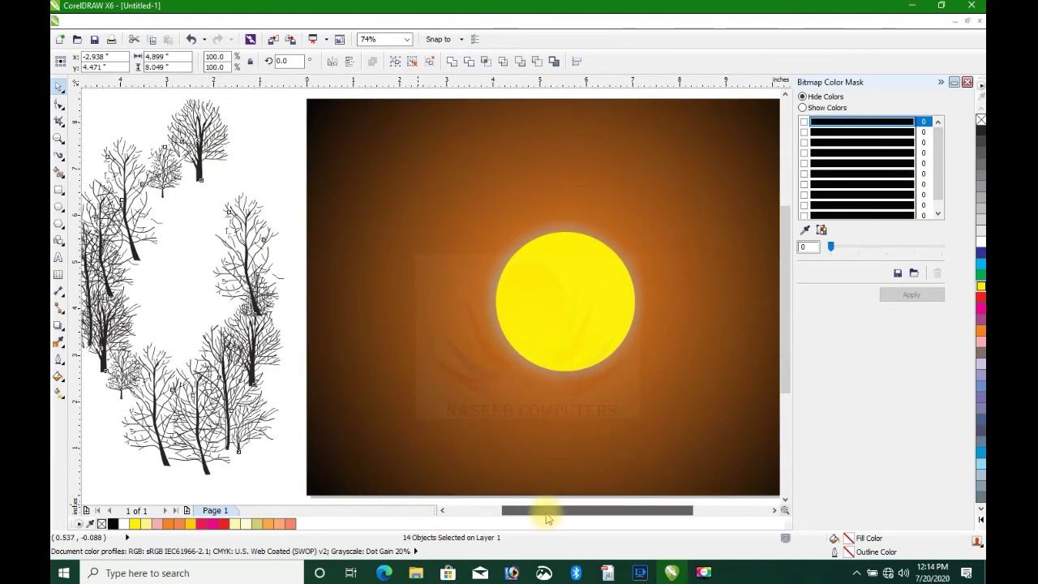
Place the full-crowned tree from the sprayed loop at the page's lower right and enlarge it to about 3.8 by 5 inches
{"action": "left_click", "coordinate": [285, 209]}
{"action": "left_click_drag", "start_coordinate": [210, 176], "coordinate": [582, 485]}
{"action": "left_click_drag", "start_coordinate": [607, 400], "coordinate": [728, 334]}
{"action": "left_click_drag", "start_coordinate": [574, 448], "coordinate": [686, 419]}
{"action": "left_click", "coordinate": [606, 499]}
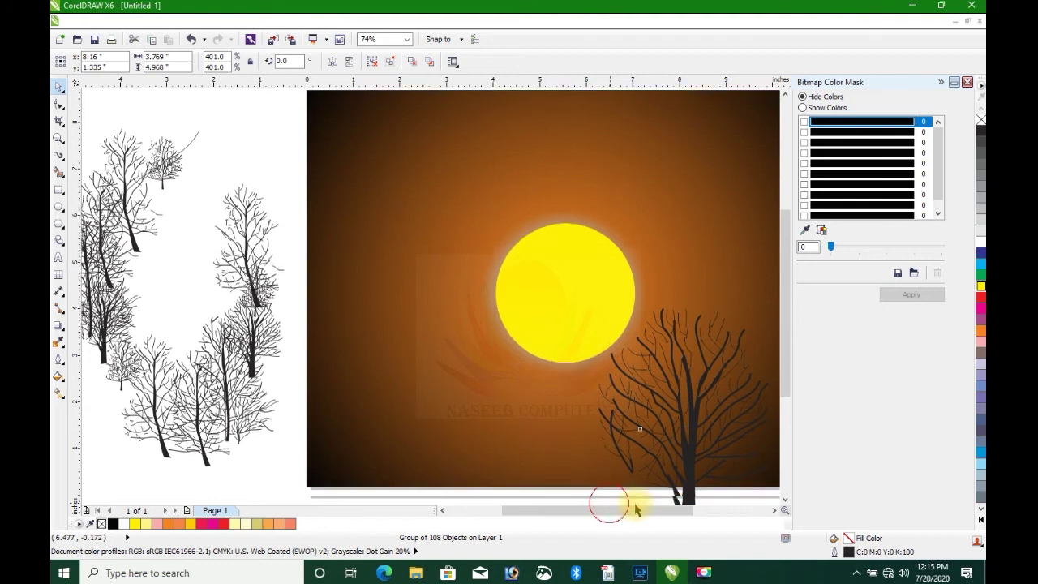
{"action": "scroll", "coordinate": [607, 500], "scroll_direction": "down", "scroll_amount": 2}
{"action": "scroll", "coordinate": [780, 418], "scroll_direction": "up", "scroll_amount": 1}
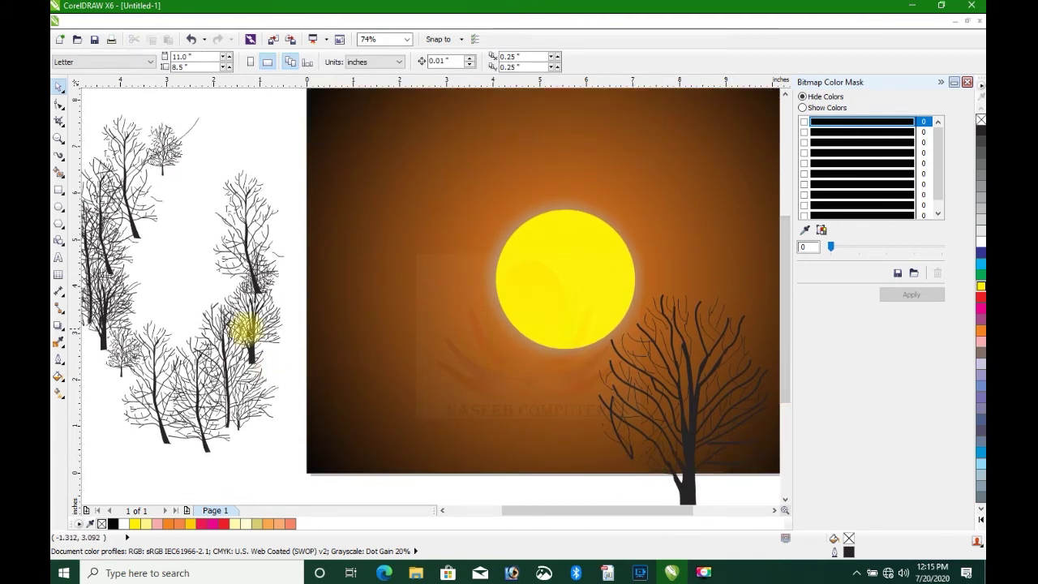
Place the small tree near the top of the loop beneath the sun and enlarge it to about 3.4 by 5.1 inches
{"action": "left_click", "coordinate": [254, 323]}
{"action": "left_click", "coordinate": [241, 215]}
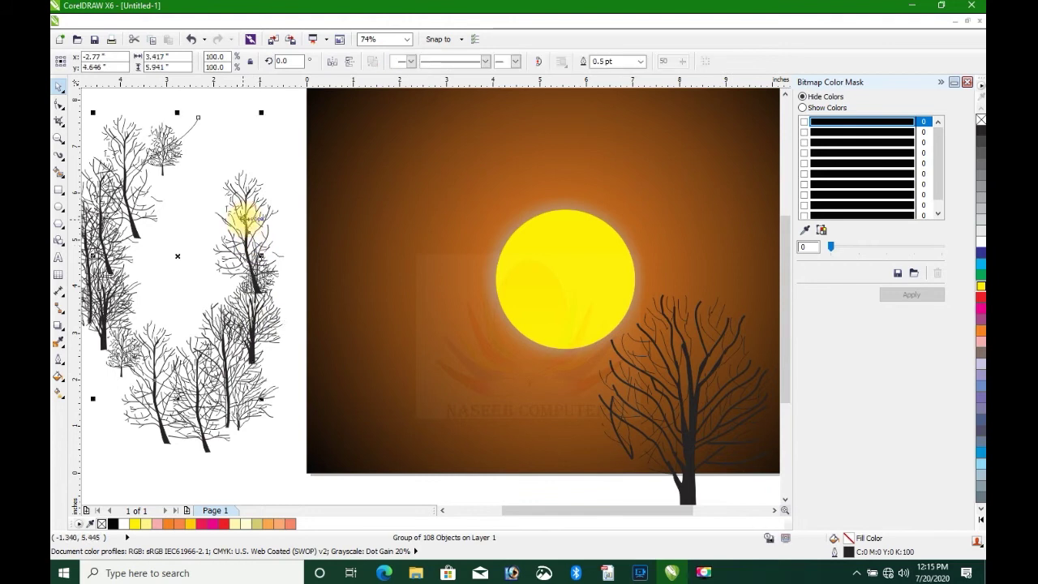
{"action": "left_click_drag", "start_coordinate": [158, 155], "coordinate": [525, 468]}
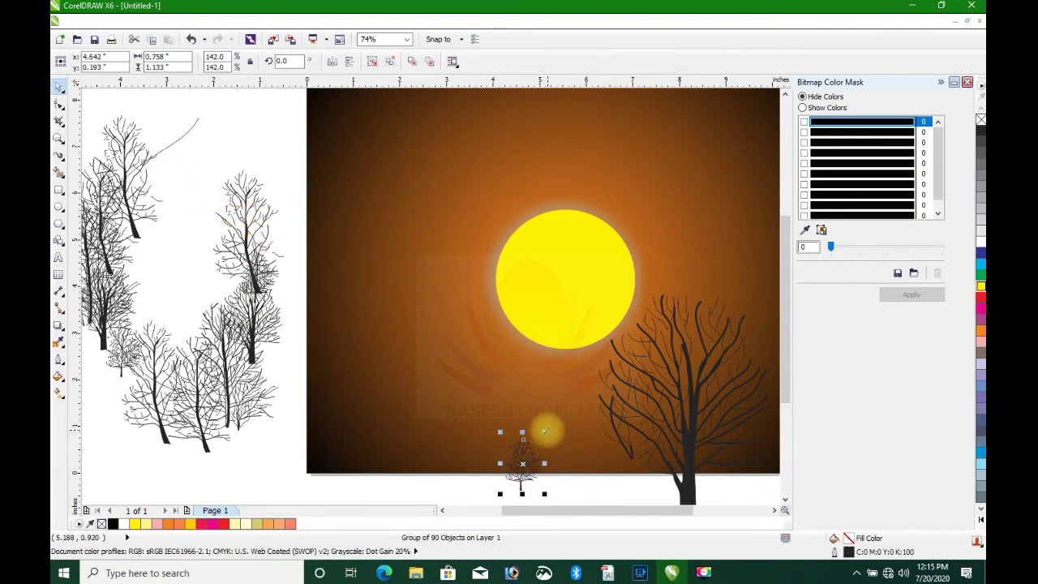
{"action": "left_click_drag", "start_coordinate": [545, 432], "coordinate": [572, 395]}
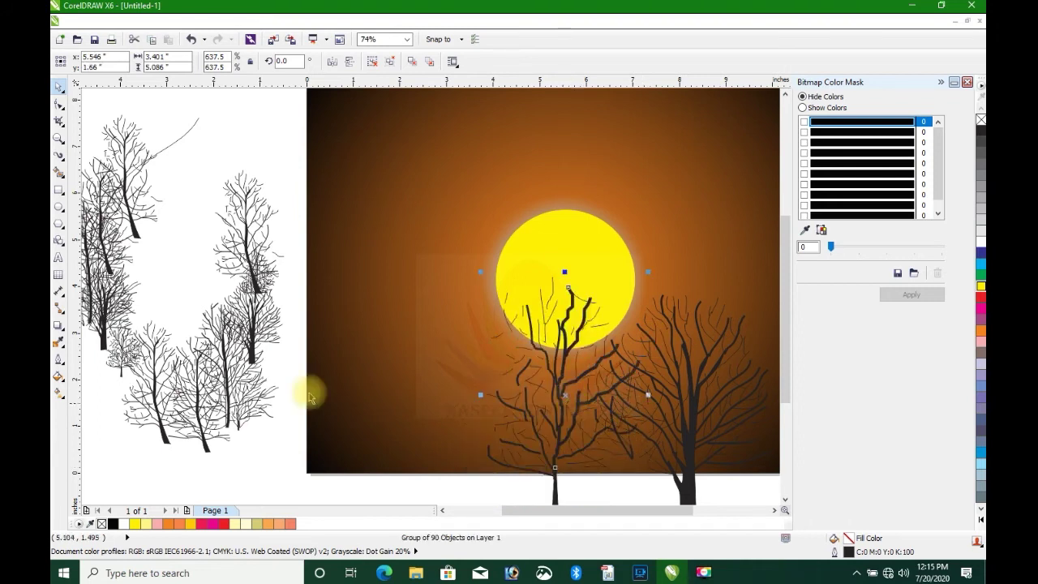
Place another thick-trunked tree from the loop between the two trees on the page and enlarge it to about 407%
{"action": "left_click_drag", "start_coordinate": [268, 329], "coordinate": [604, 455]}
{"action": "left_click_drag", "start_coordinate": [614, 417], "coordinate": [702, 363]}
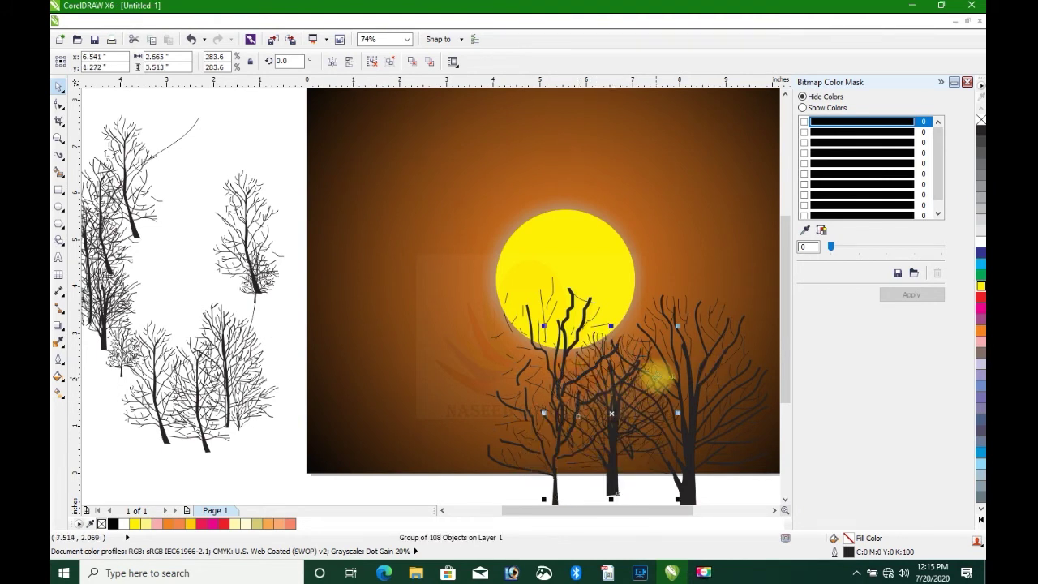
{"action": "left_click_drag", "start_coordinate": [678, 326], "coordinate": [753, 292]}
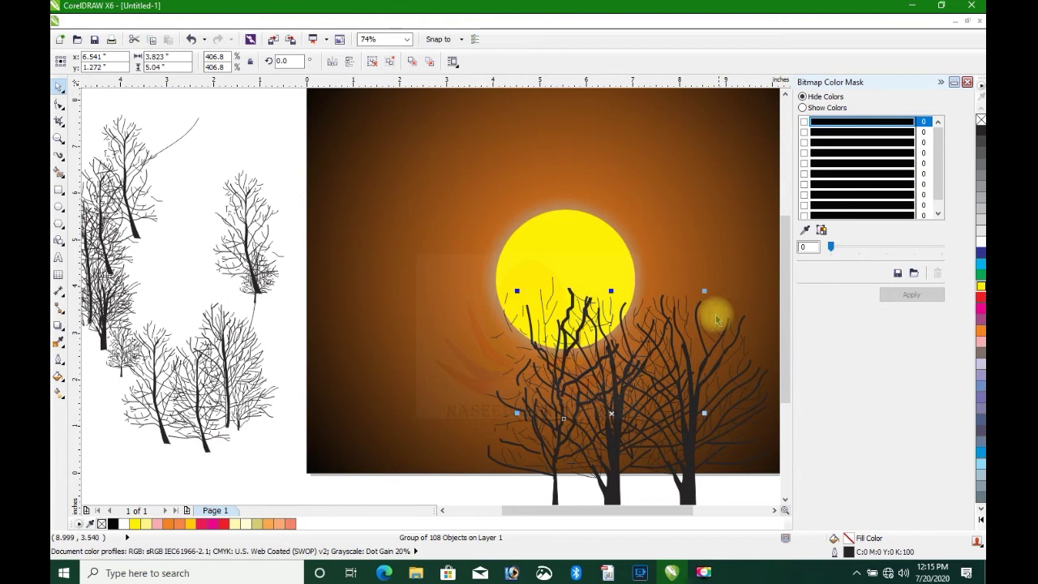
Scale the middle thick-trunked tree down to about 3.1 by 4.1 inches
{"action": "left_click", "coordinate": [708, 290], "text": "shift"}
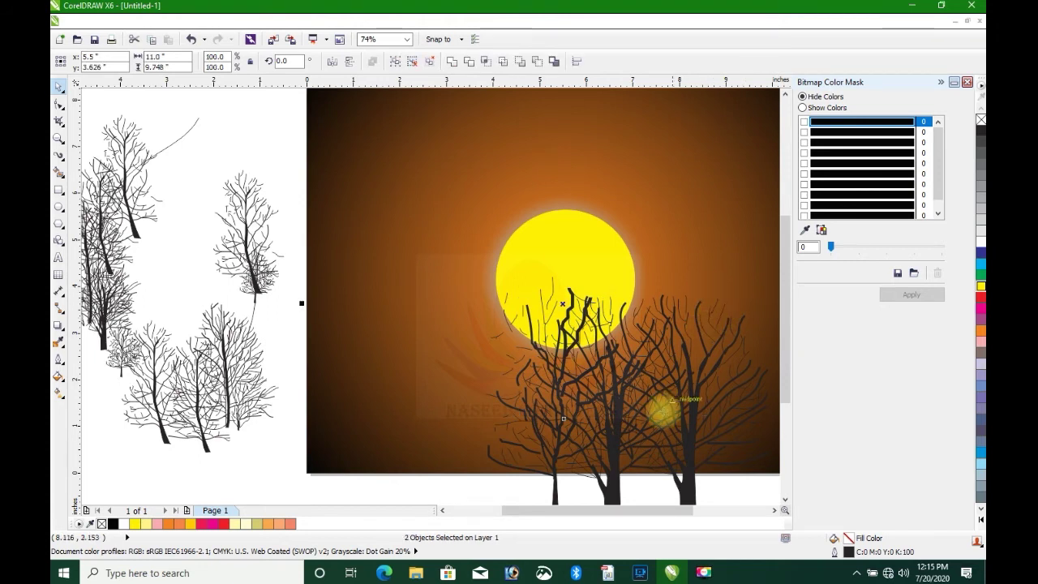
{"action": "left_click", "coordinate": [621, 417]}
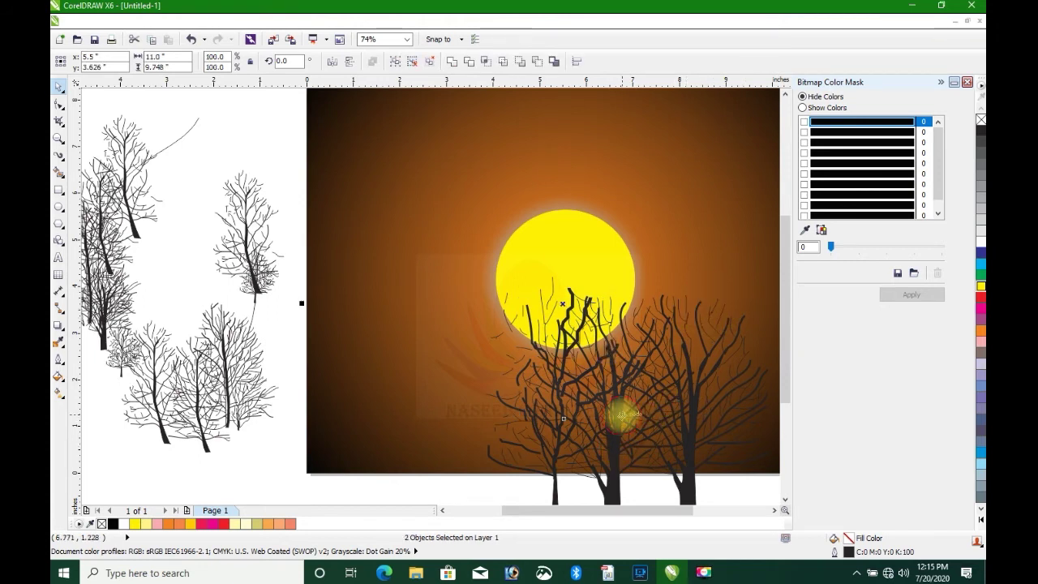
{"action": "left_click", "coordinate": [614, 493]}
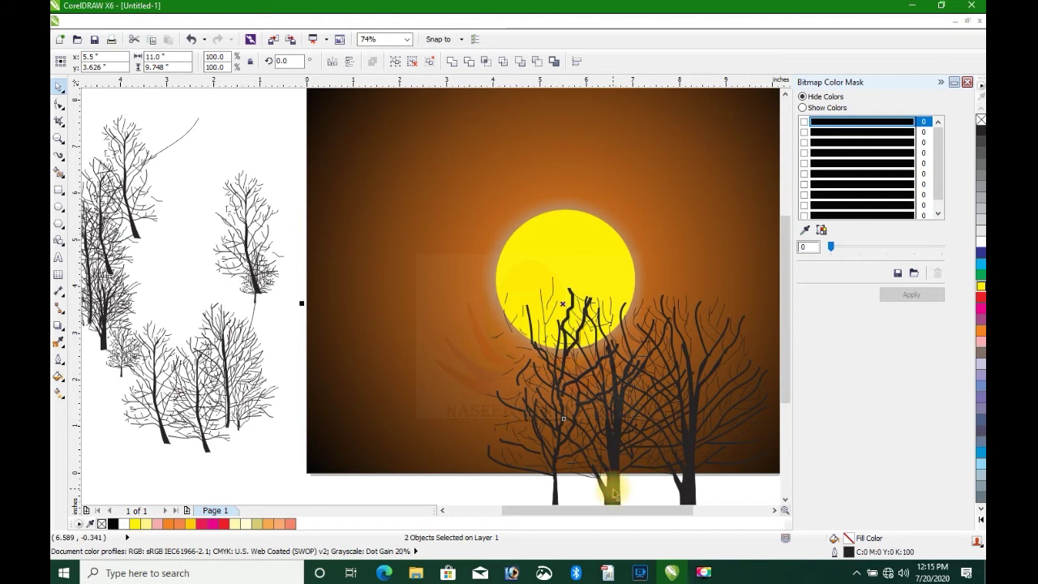
{"action": "key", "text": "F3"}
{"action": "left_click", "coordinate": [661, 479]}
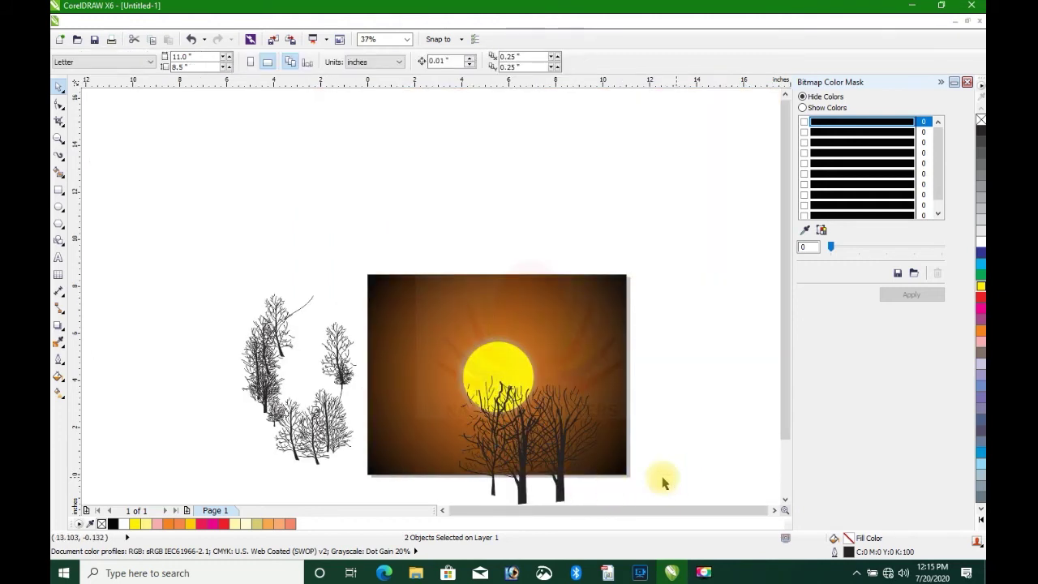
{"action": "left_click", "coordinate": [523, 490]}
{"action": "left_click_drag", "start_coordinate": [571, 379], "coordinate": [569, 397]}
{"action": "key", "text": "F4"}
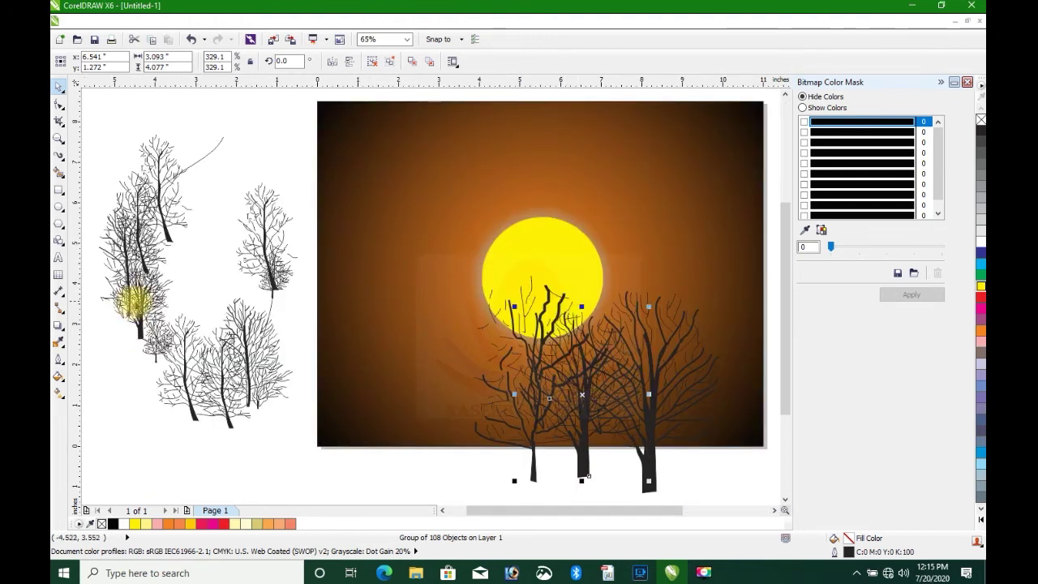
Place three trees from the loop across the page's lower left half, enlarging the second one to 161%
{"action": "left_click_drag", "start_coordinate": [134, 301], "coordinate": [364, 360]}
{"action": "left_click", "coordinate": [157, 341]}
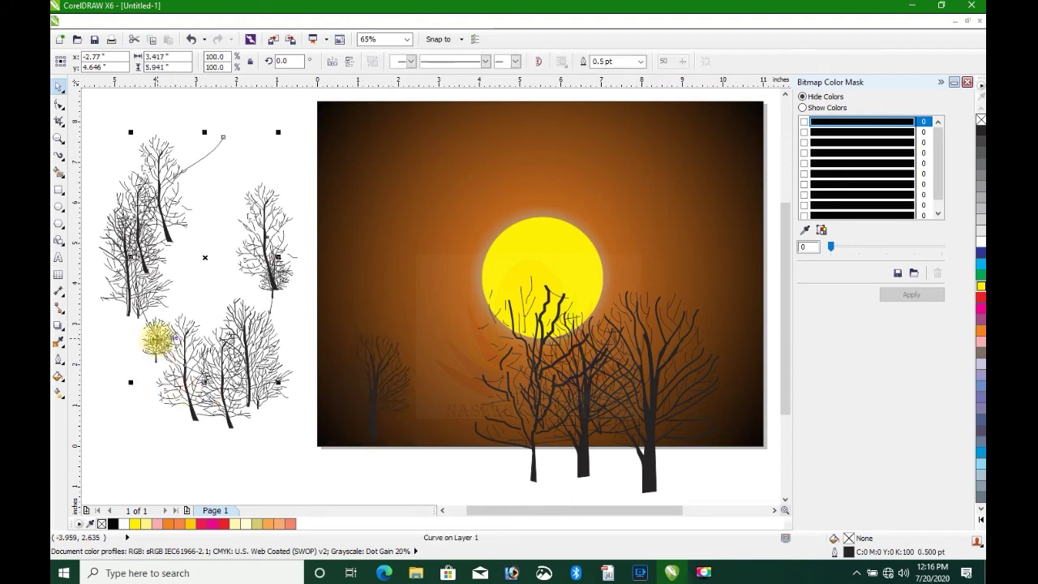
{"action": "left_click_drag", "start_coordinate": [226, 397], "coordinate": [388, 418]}
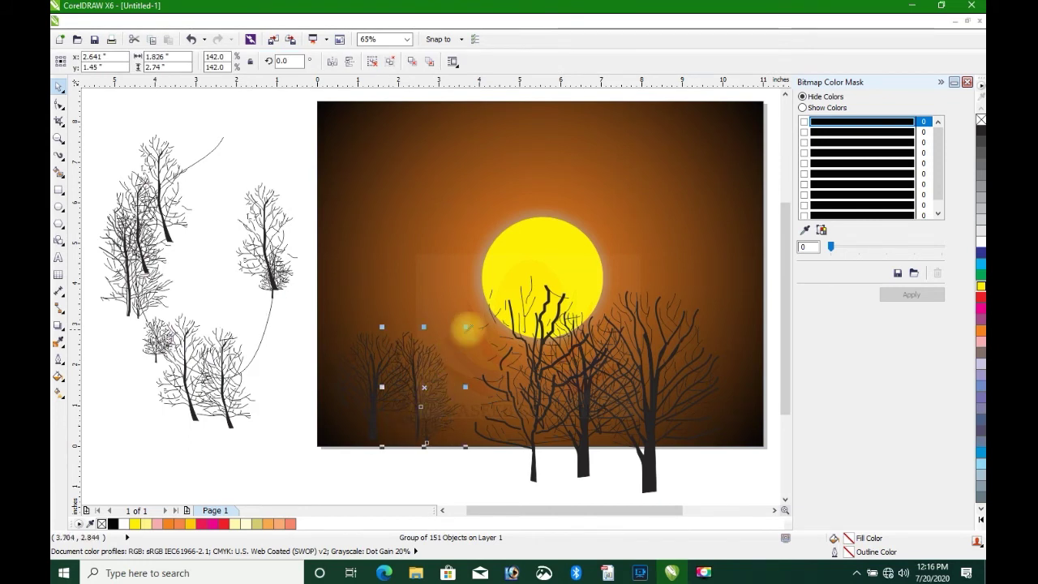
{"action": "left_click_drag", "start_coordinate": [462, 321], "coordinate": [502, 310]}
{"action": "mouse_move", "coordinate": [429, 382]}
{"action": "left_mouse_down"}
{"action": "mouse_move", "coordinate": [429, 373]}
{"action": "mouse_move", "coordinate": [433, 395]}
{"action": "left_mouse_up"}
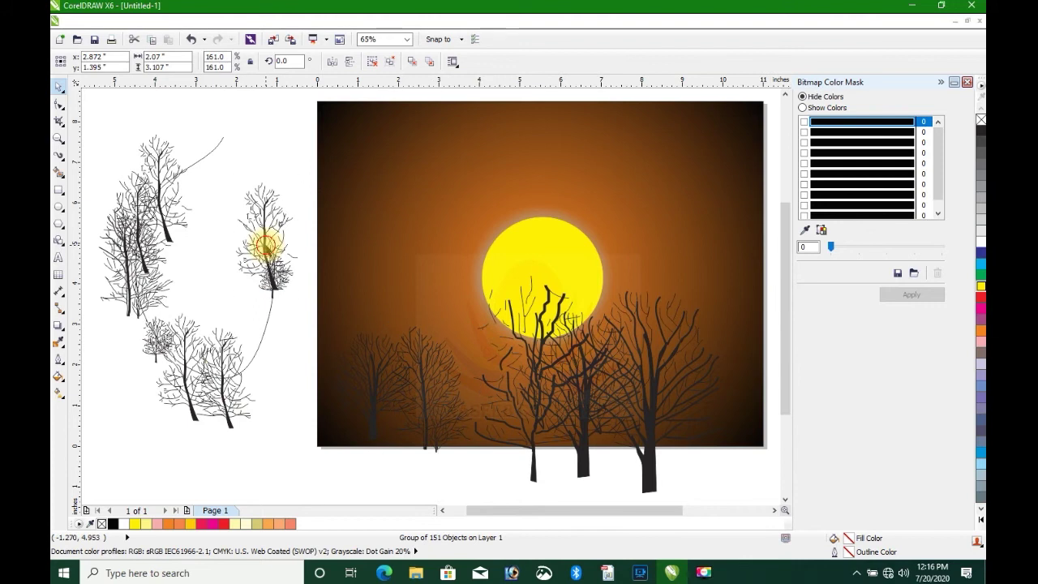
{"action": "left_click_drag", "start_coordinate": [267, 239], "coordinate": [475, 405]}
Place two small trees from the loop at the page's right edge, enlarging one to about 2.2 by 3.3 inches
{"action": "left_click_drag", "start_coordinate": [275, 273], "coordinate": [609, 379]}
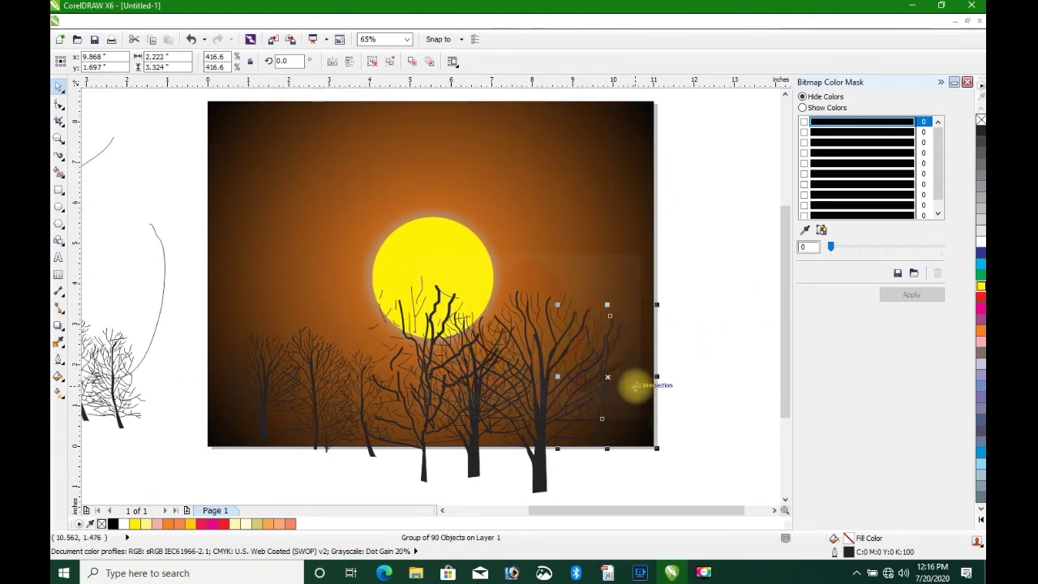
{"action": "left_click_drag", "start_coordinate": [553, 510], "coordinate": [488, 511]}
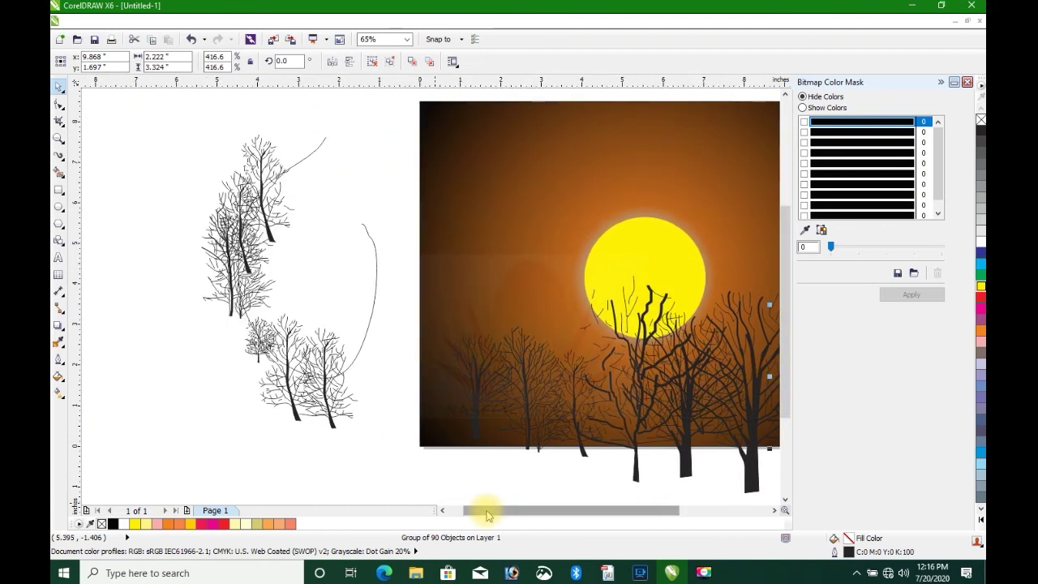
{"action": "mouse_move", "coordinate": [253, 340]}
{"action": "left_mouse_down"}
{"action": "mouse_move", "coordinate": [592, 464]}
{"action": "mouse_move", "coordinate": [590, 473]}
{"action": "left_mouse_up"}
{"action": "left_click_drag", "start_coordinate": [572, 516], "coordinate": [658, 511]}
{"action": "left_click_drag", "start_coordinate": [313, 475], "coordinate": [591, 308]}
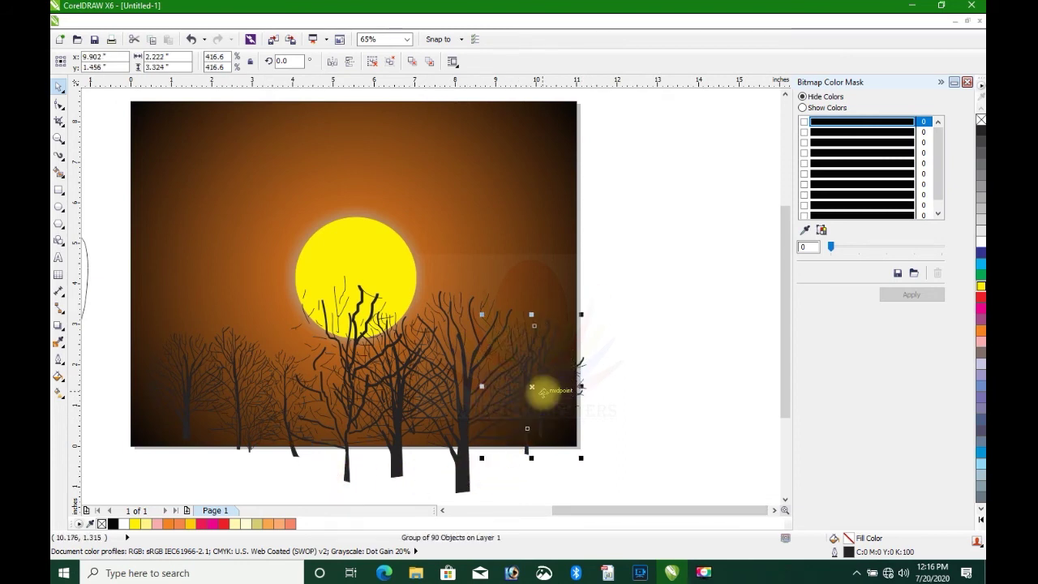
Move the selected tree from the page's right edge to the center, overlapping the lower part of the sun
{"action": "left_click_drag", "start_coordinate": [543, 392], "coordinate": [468, 383]}
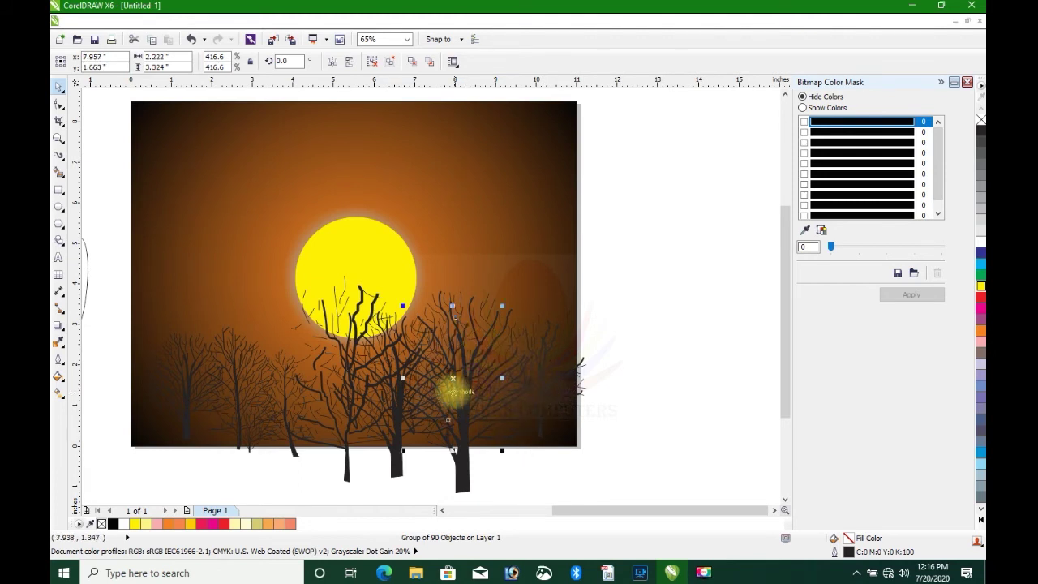
{"action": "left_click_drag", "start_coordinate": [452, 379], "coordinate": [349, 365]}
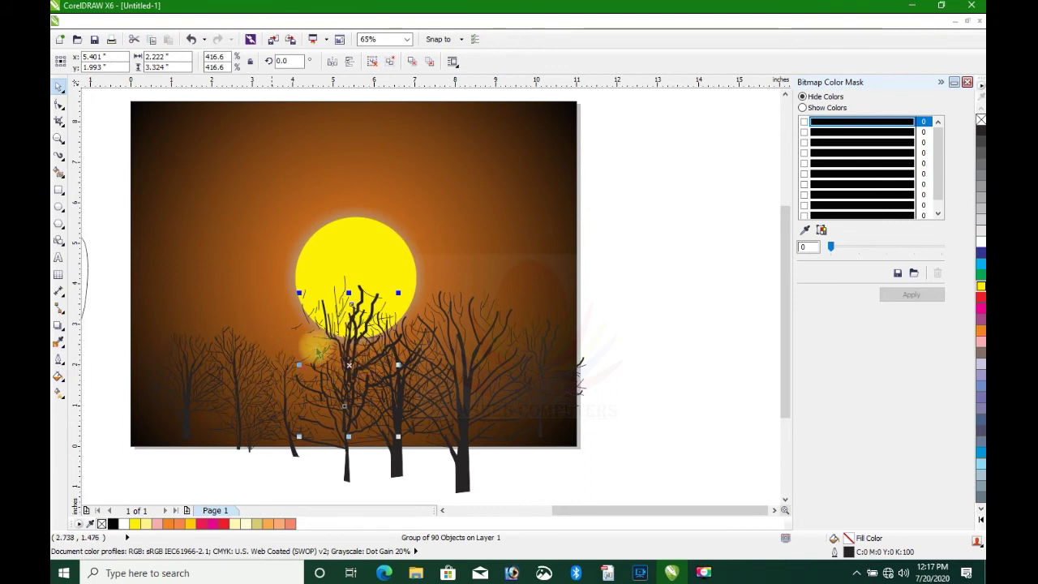
{"action": "left_click", "coordinate": [122, 307]}
Apply a two-color radial fountain fill to the large thick-branched tree in front of the sun
{"action": "left_click", "coordinate": [371, 308]}
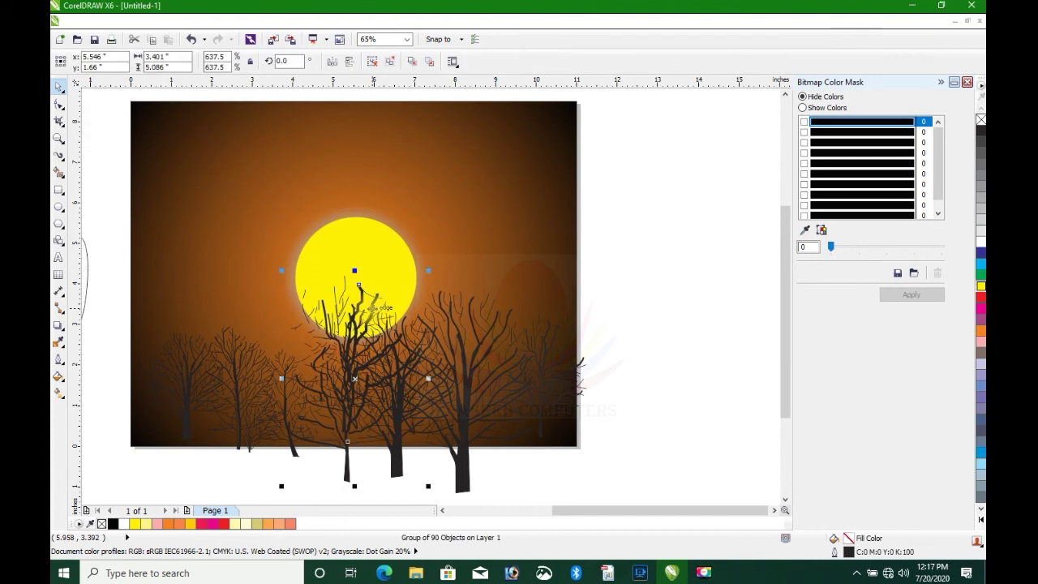
{"action": "key", "text": "g"}
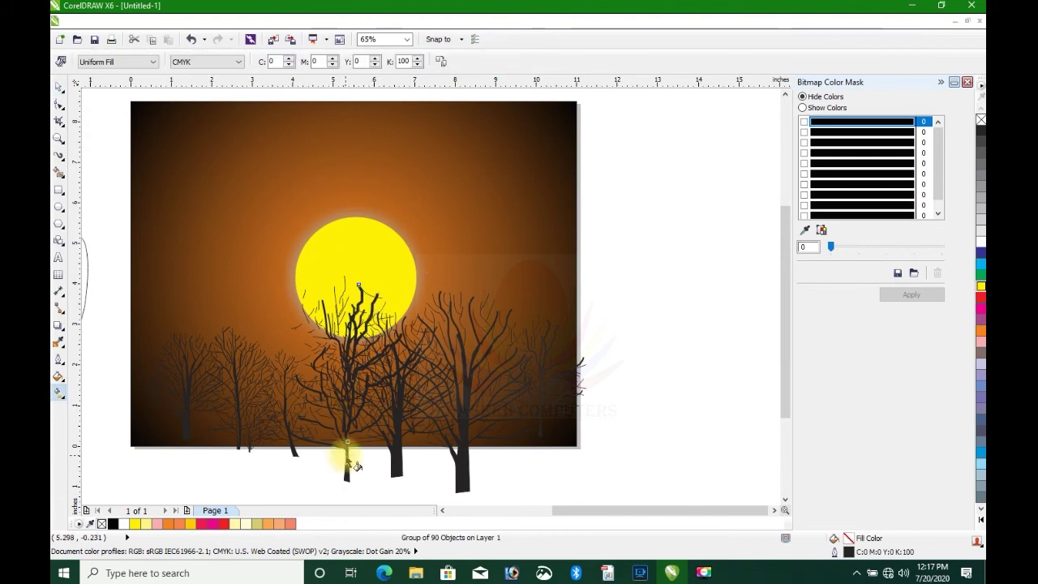
{"action": "scroll", "coordinate": [347, 452], "scroll_direction": "down", "scroll_amount": 3}
{"action": "scroll", "coordinate": [255, 417], "scroll_direction": "up", "scroll_amount": 3}
{"action": "scroll", "coordinate": [256, 418], "scroll_direction": "up", "scroll_amount": 2}
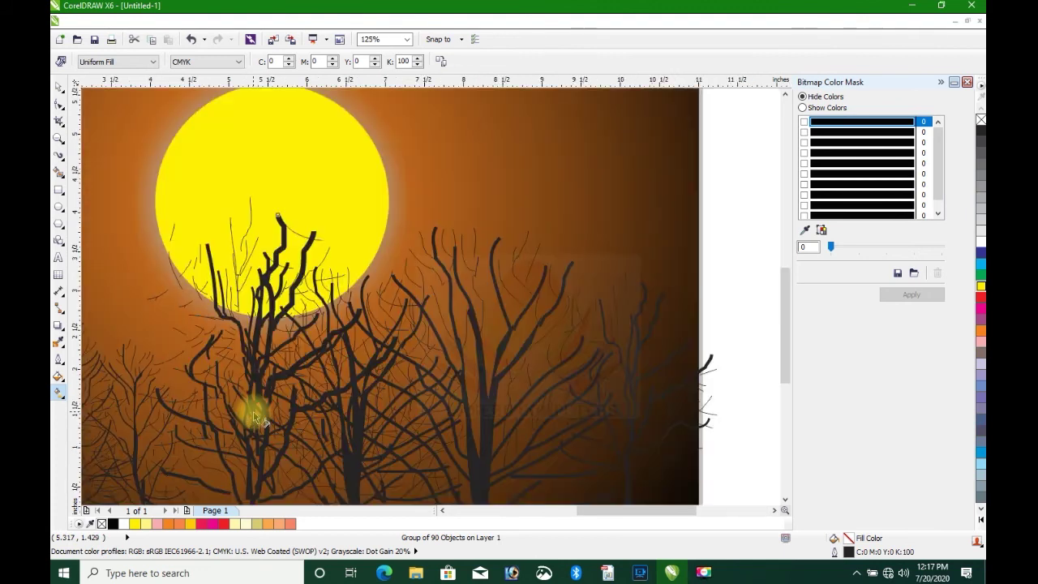
{"action": "left_click", "coordinate": [58, 377]}
{"action": "left_click", "coordinate": [107, 392]}
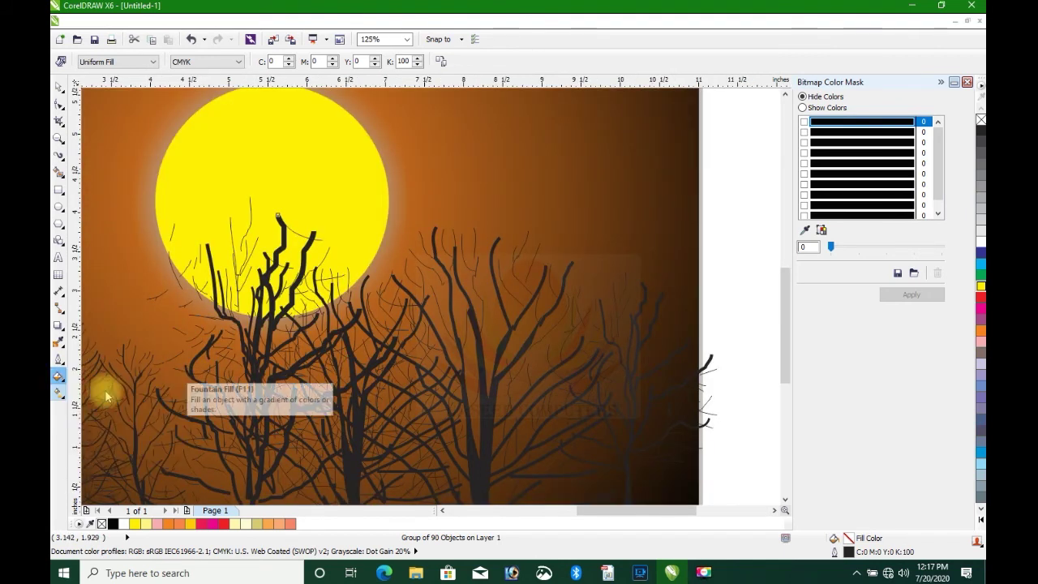
{"action": "left_click", "coordinate": [464, 184]}
{"action": "left_click", "coordinate": [449, 204]}
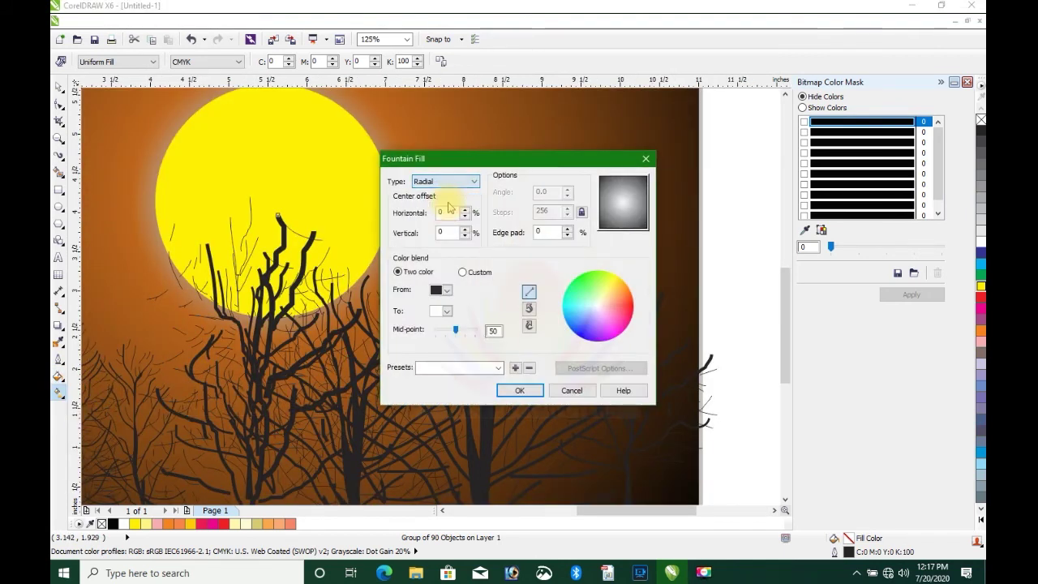
{"action": "left_click", "coordinate": [520, 390]}
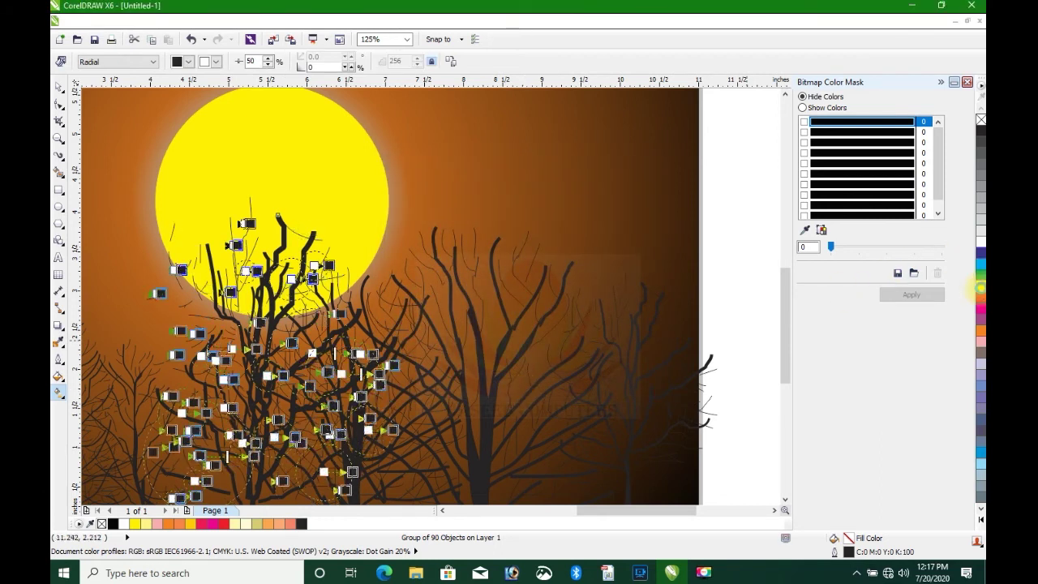
Set the start color of the tree's radial fill to yellow and finish editing the fill
{"action": "left_click", "coordinate": [979, 287]}
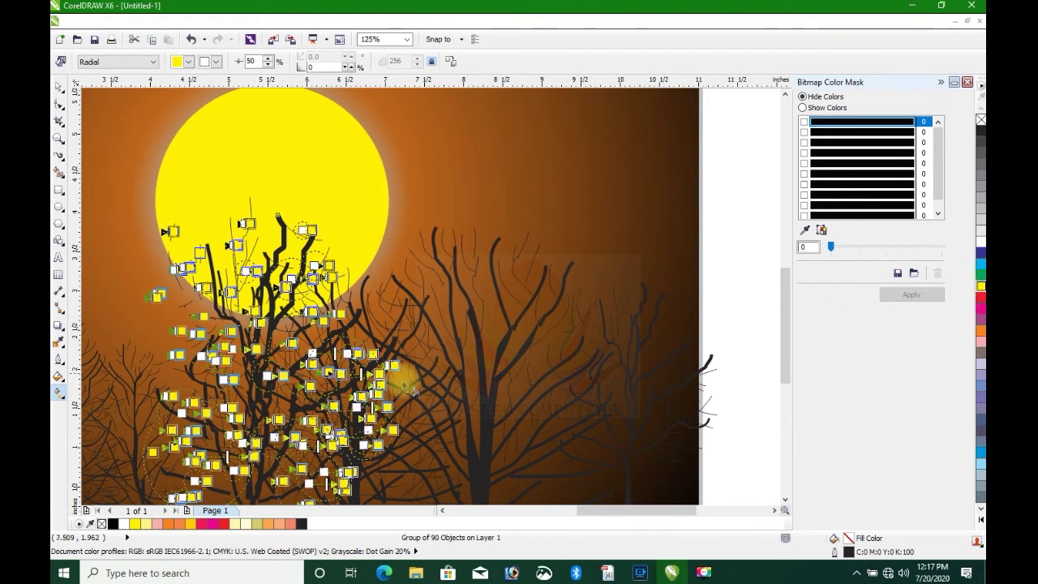
{"action": "left_click", "coordinate": [430, 390]}
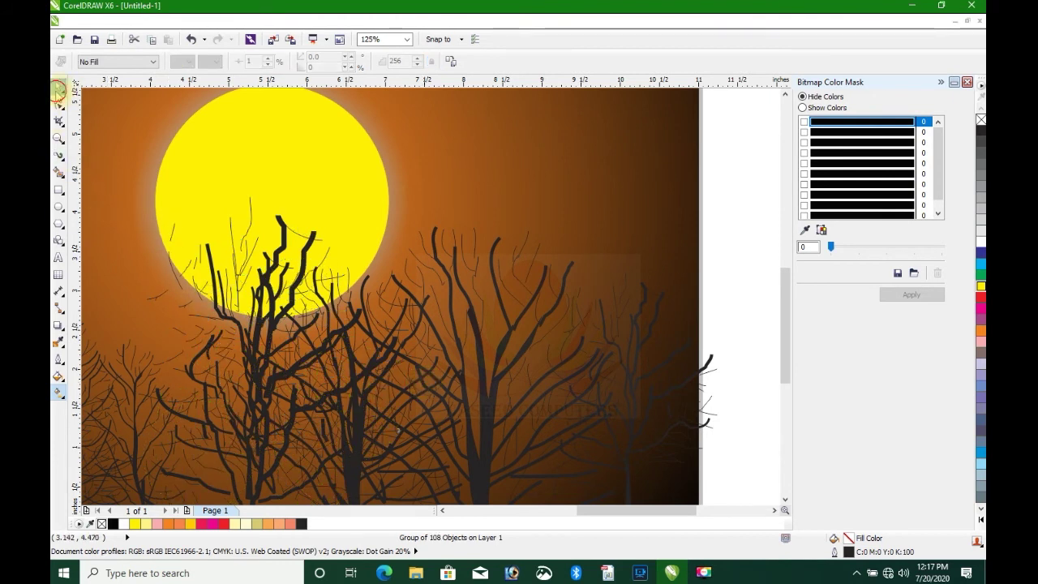
{"action": "double_click", "coordinate": [58, 89]}
Move one more tree from the loop to just left of the yellow-filled tree beneath the sun
{"action": "scroll", "coordinate": [364, 390], "scroll_direction": "down", "scroll_amount": 2}
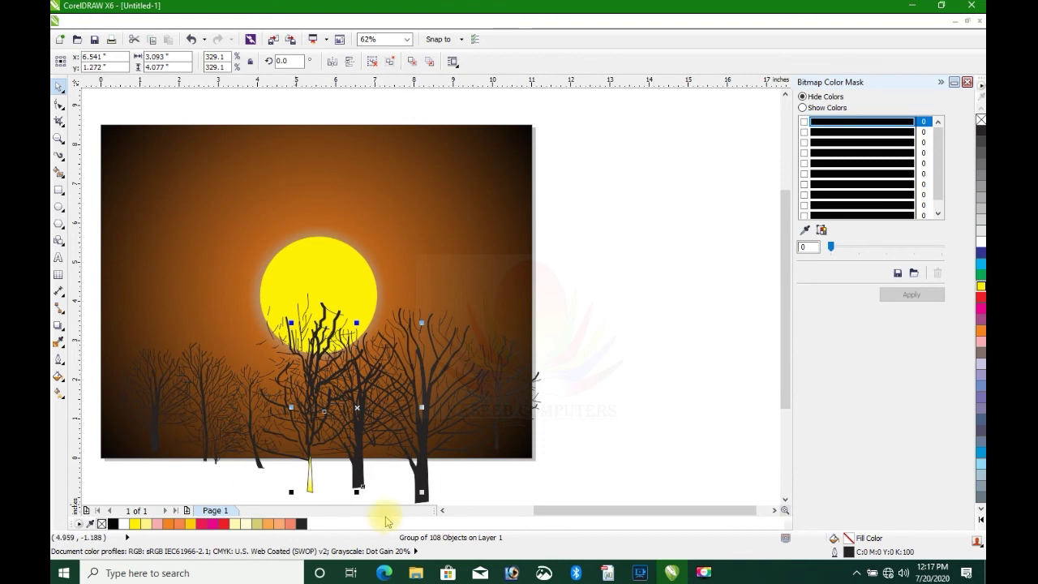
{"action": "left_click_drag", "start_coordinate": [562, 519], "coordinate": [463, 511]}
{"action": "mouse_move", "coordinate": [218, 258]}
{"action": "left_mouse_down"}
{"action": "mouse_move", "coordinate": [556, 376]}
{"action": "mouse_move", "coordinate": [533, 371]}
{"action": "mouse_move", "coordinate": [565, 362]}
{"action": "mouse_move", "coordinate": [547, 391]}
{"action": "mouse_move", "coordinate": [599, 415]}
{"action": "mouse_move", "coordinate": [596, 400]}
{"action": "left_mouse_up"}
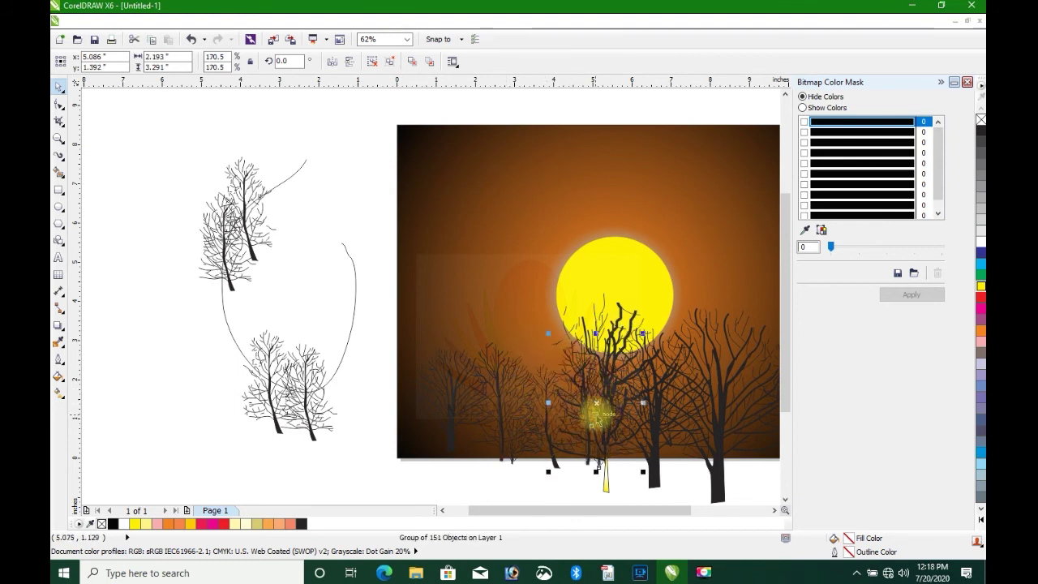
Enlarge the big full-crowned tree right of the sun to 457%, about 4.3 by 5.7 inches
{"action": "left_click_drag", "start_coordinate": [627, 511], "coordinate": [694, 511]}
{"action": "left_click", "coordinate": [525, 421]}
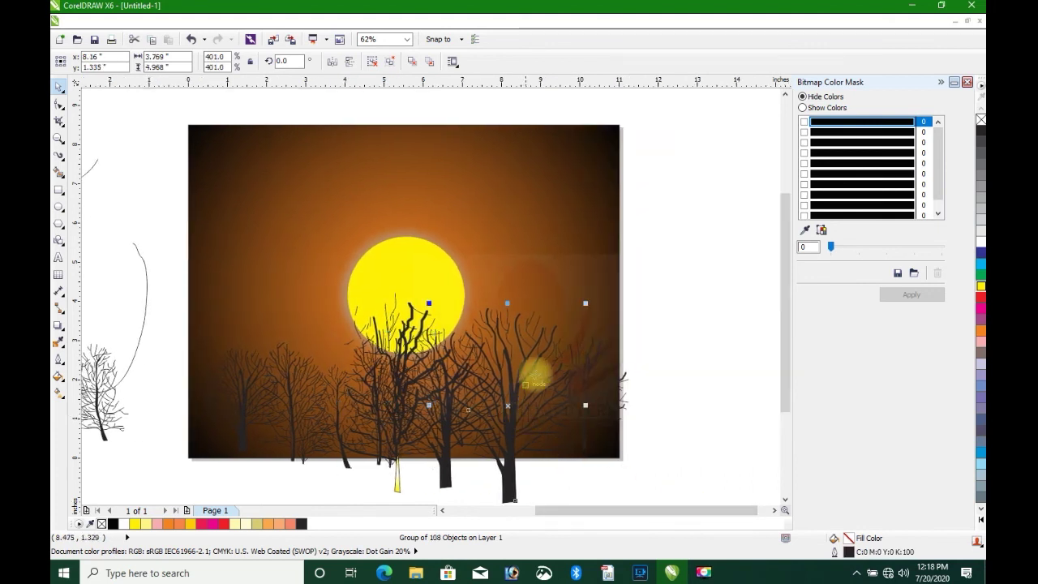
{"action": "left_click_drag", "start_coordinate": [585, 305], "coordinate": [609, 281]}
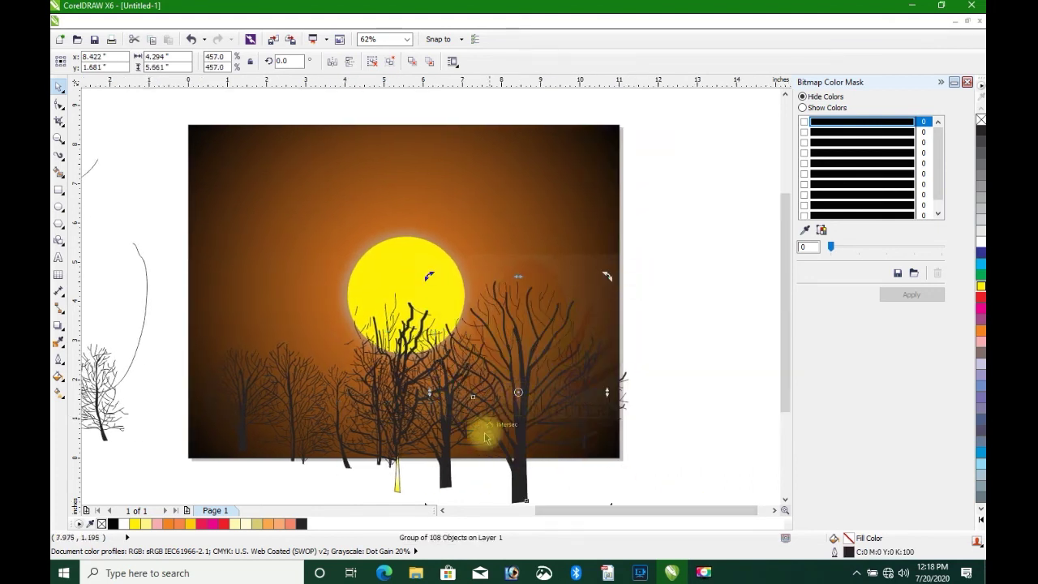
Enlarge the thick-trunked tree beside the yellow-filled one to 407.5%, about 3.8 by 5 inches
{"action": "left_click", "coordinate": [442, 442]}
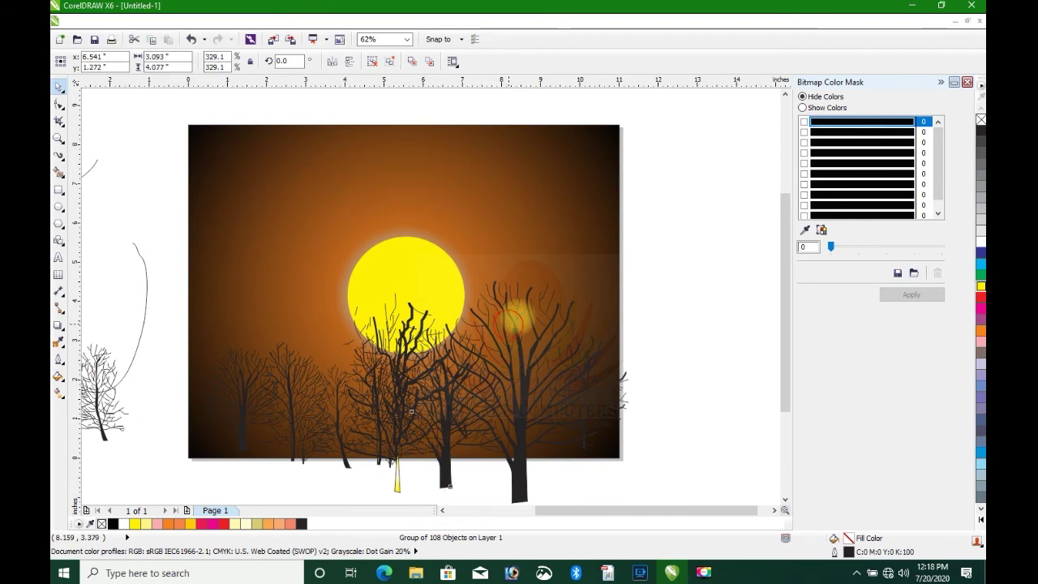
{"action": "left_click_drag", "start_coordinate": [511, 322], "coordinate": [539, 284]}
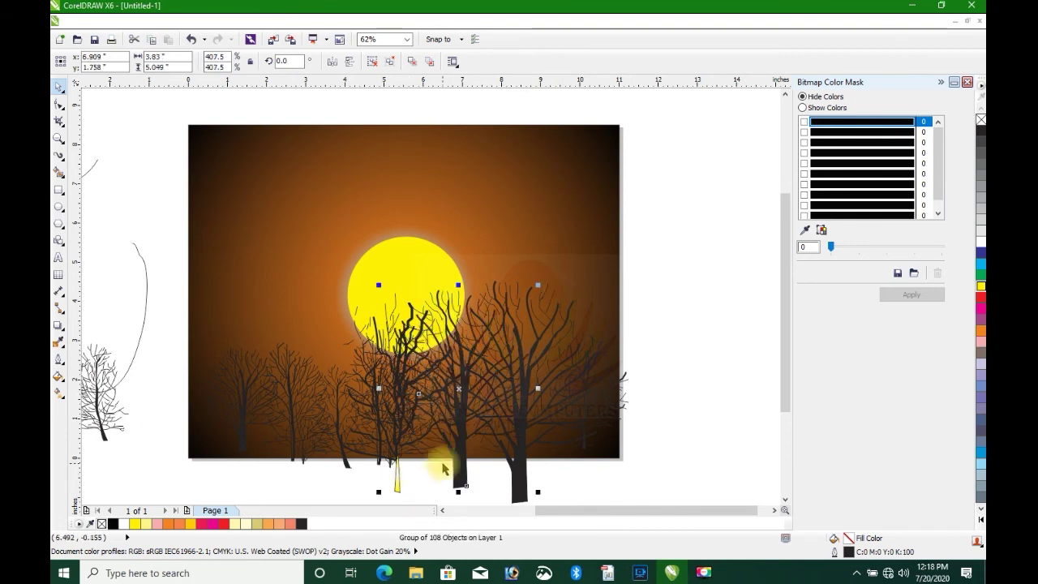
{"action": "left_click_drag", "start_coordinate": [579, 510], "coordinate": [520, 510]}
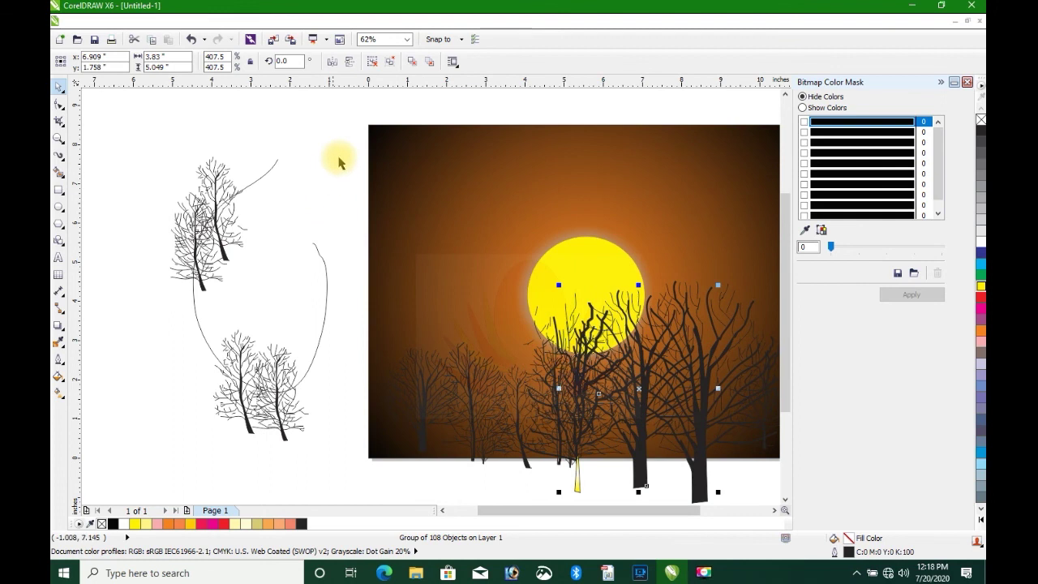
Delete the leftover trees and curved branch lines beside the page
{"action": "left_click_drag", "start_coordinate": [231, 388], "coordinate": [138, 457]}
{"action": "key", "text": "Delete"}
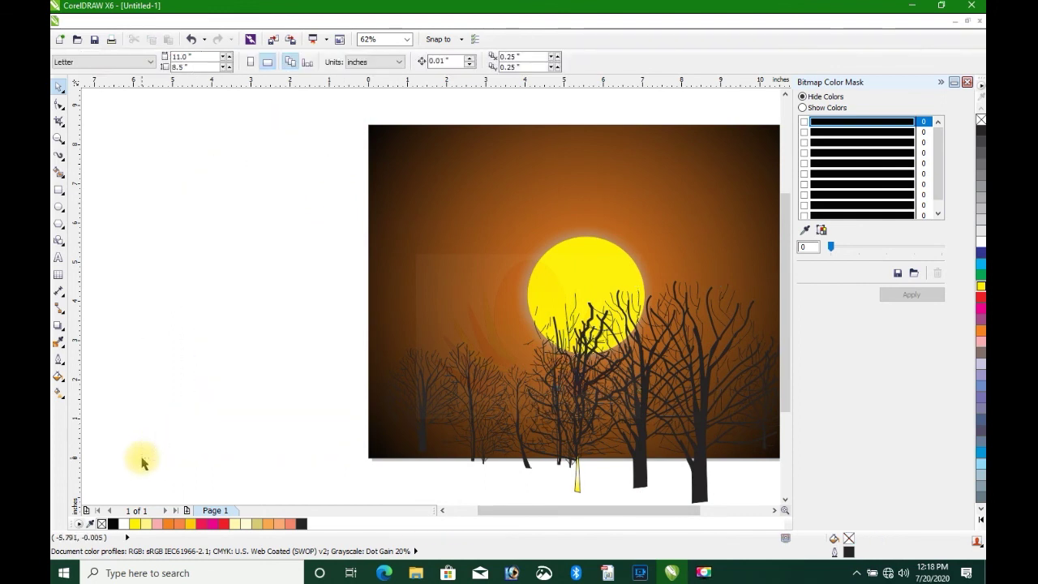
{"action": "left_click_drag", "start_coordinate": [625, 511], "coordinate": [672, 510]}
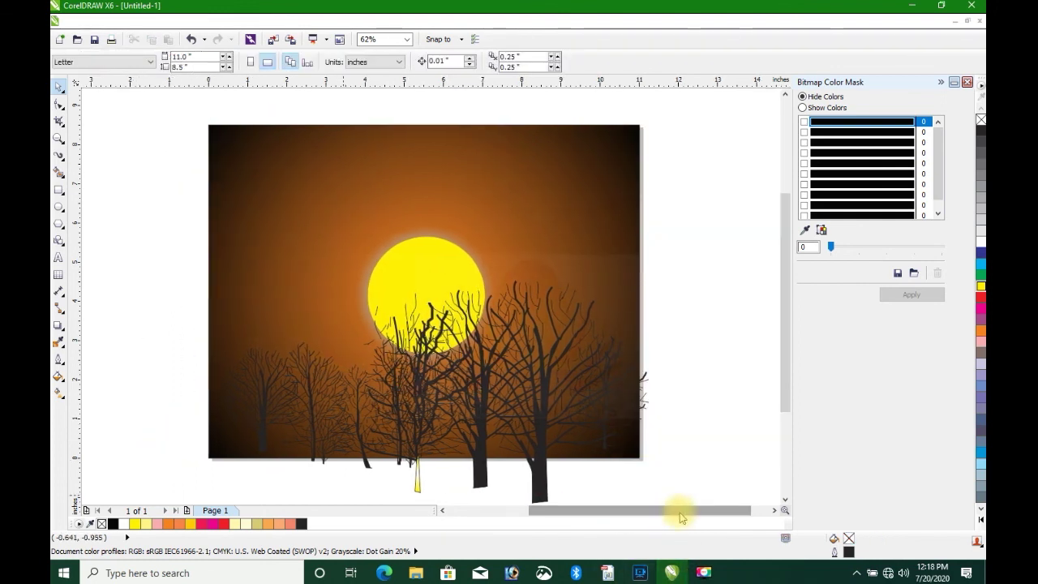
Undo the last change, then group the gradient background, sun and all trees into one object
{"action": "key", "text": "ctrl+z"}
{"action": "scroll", "coordinate": [787, 413], "scroll_direction": "down", "scroll_amount": 4}
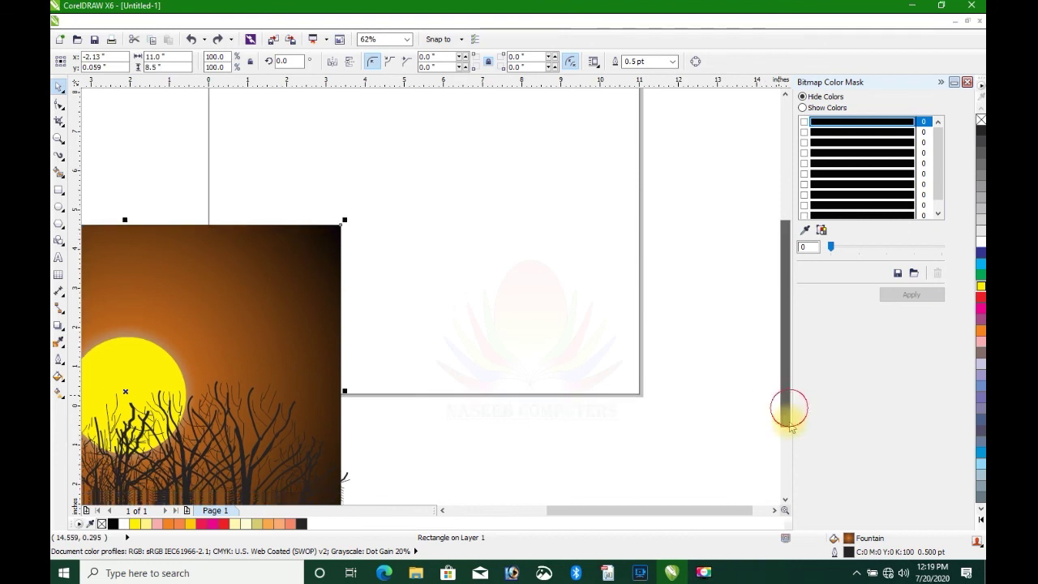
{"action": "left_click_drag", "start_coordinate": [598, 510], "coordinate": [522, 495]}
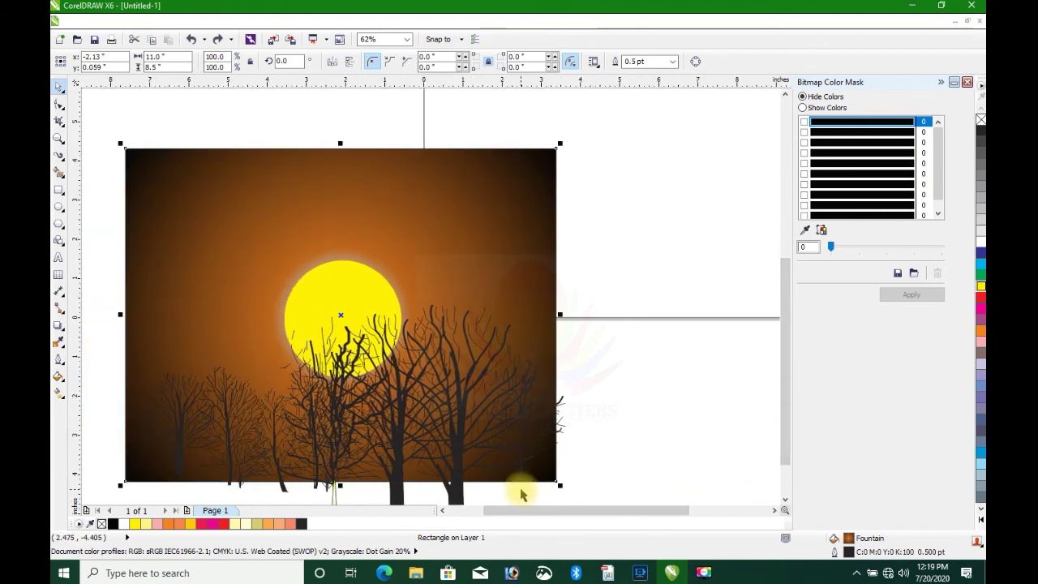
{"action": "key", "text": "F3"}
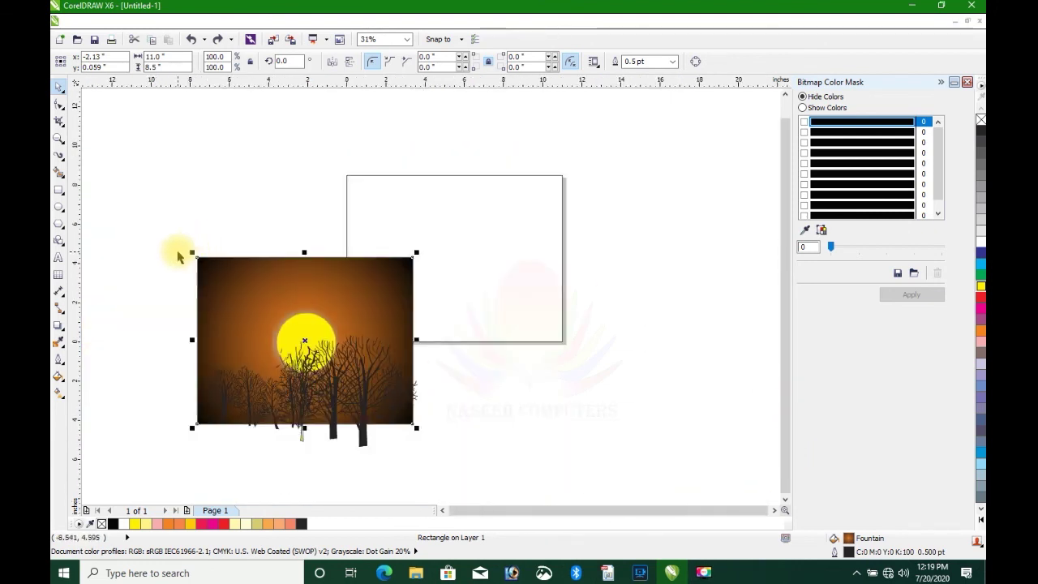
{"action": "left_click_drag", "start_coordinate": [178, 241], "coordinate": [439, 477]}
{"action": "key", "text": "ctrl+g"}
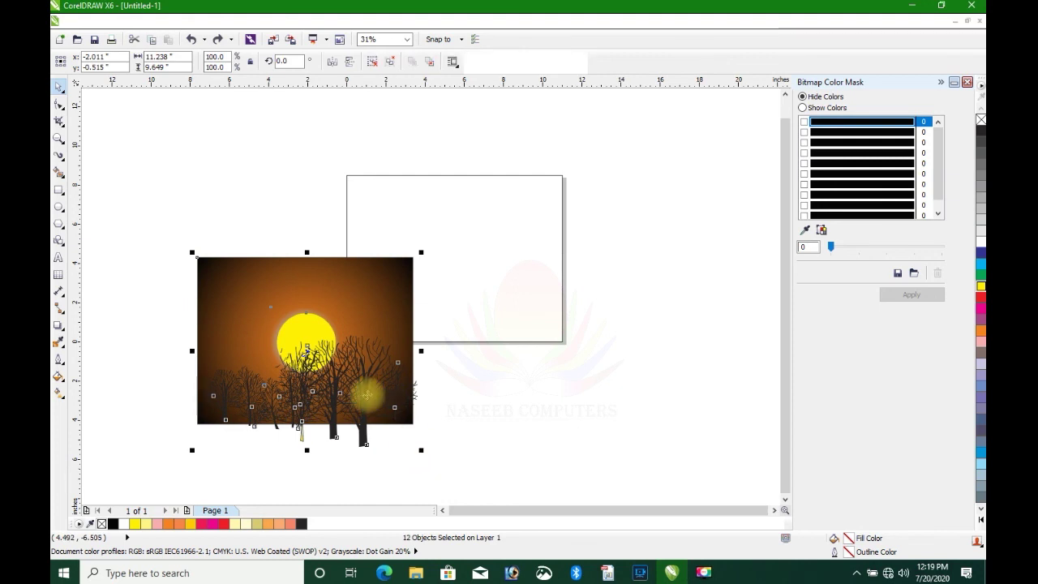
PowerClip the grouped sunset scene inside the empty page-sized rectangle
{"action": "left_click", "coordinate": [231, 22]}
{"action": "mouse_move", "coordinate": [267, 204]}
{"action": "left_click", "coordinate": [361, 204]}
{"action": "left_click", "coordinate": [442, 208]}
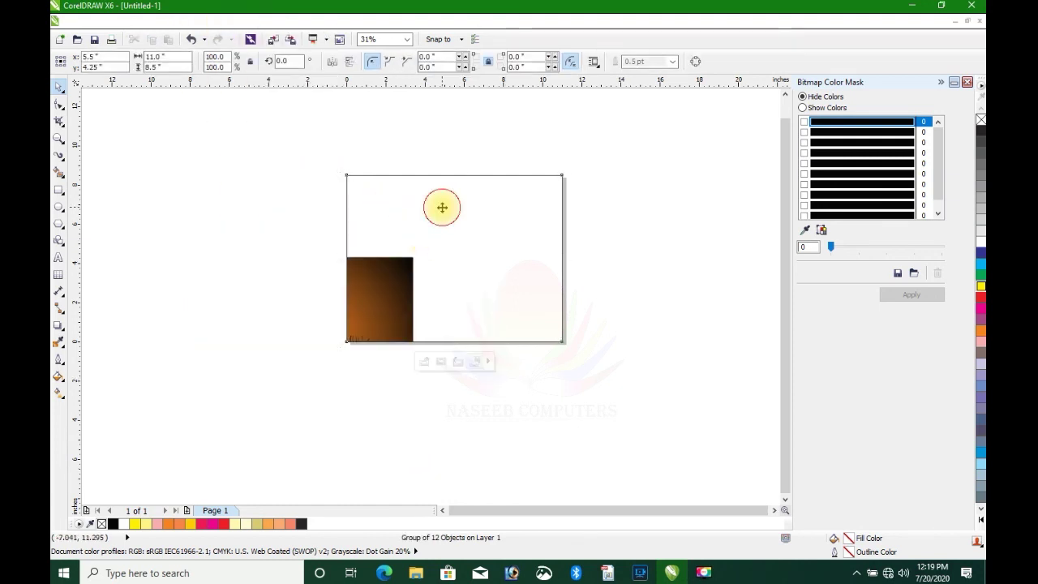
Open the PowerClip contents for editing and move the scene group over the page-sized frame
{"action": "left_click", "coordinate": [425, 363]}
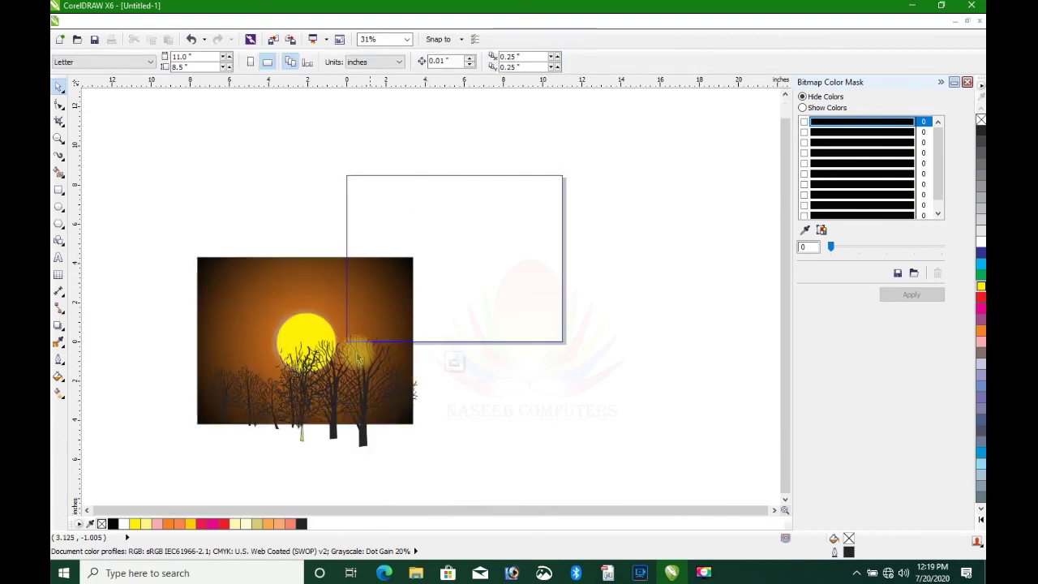
{"action": "left_click_drag", "start_coordinate": [398, 297], "coordinate": [541, 215]}
{"action": "left_click_drag", "start_coordinate": [454, 276], "coordinate": [464, 277]}
Enlarge the scene group to 114.4%, about 12.9 by 11 inches, adjust its position over the frame, and finish editing the PowerClip
{"action": "left_click_drag", "start_coordinate": [576, 369], "coordinate": [589, 380]}
{"action": "left_click_drag", "start_coordinate": [460, 264], "coordinate": [458, 255]}
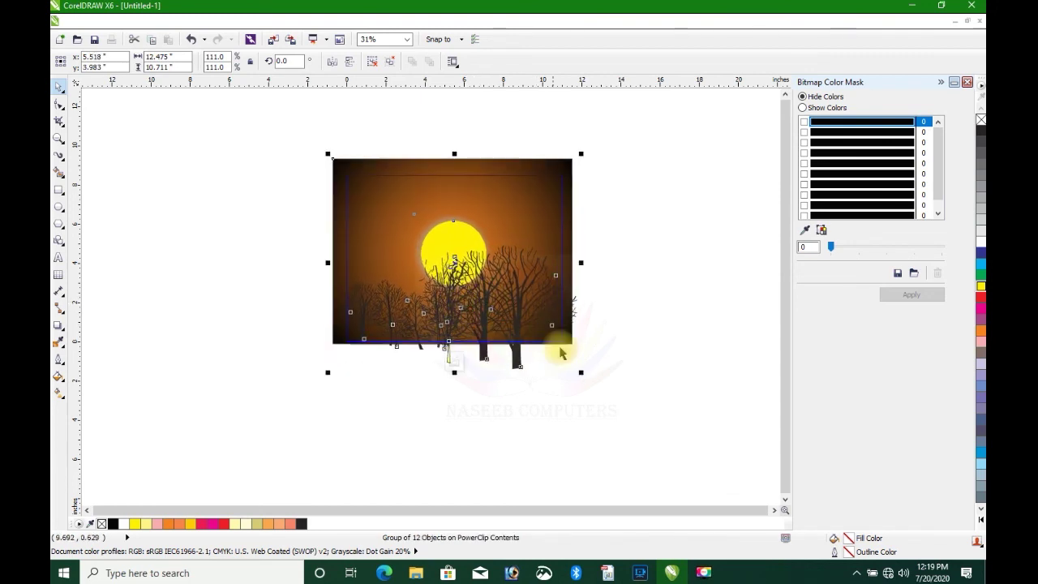
{"action": "mouse_move", "coordinate": [584, 369]}
{"action": "left_mouse_down"}
{"action": "mouse_move", "coordinate": [615, 410]}
{"action": "mouse_move", "coordinate": [586, 375]}
{"action": "left_mouse_up"}
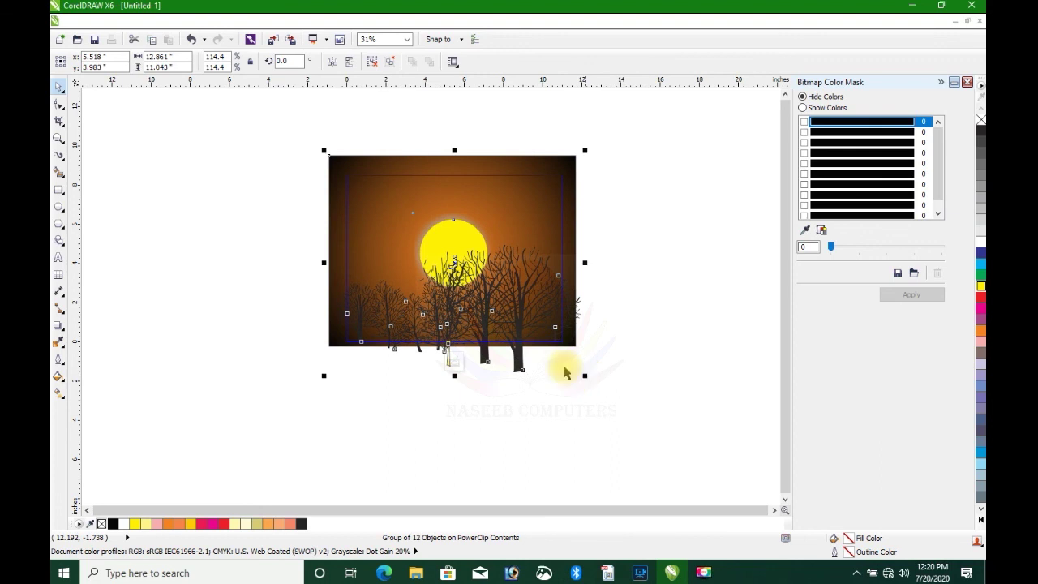
{"action": "left_click", "coordinate": [454, 361]}
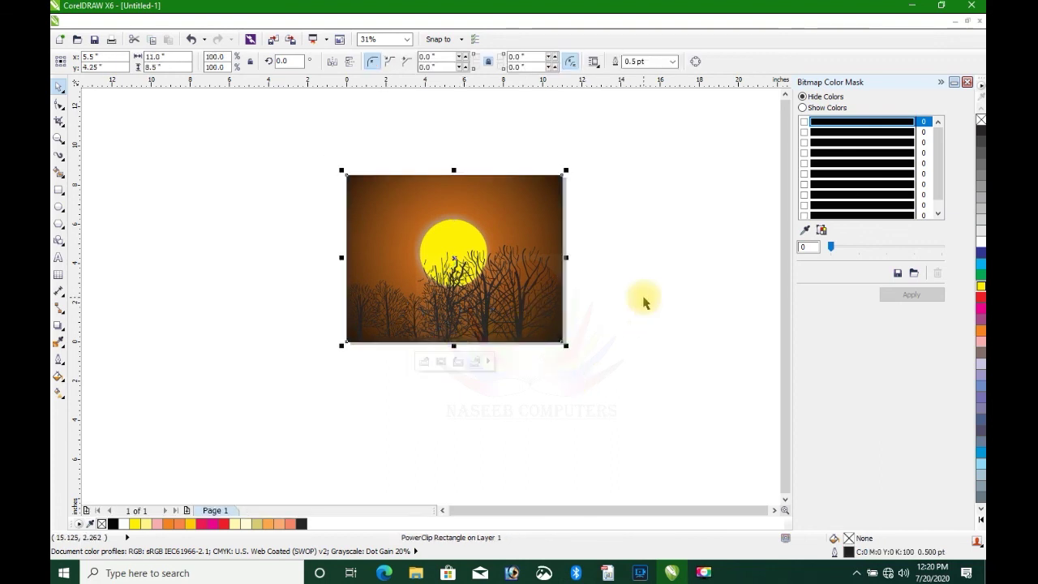
{"action": "key", "text": "shift+F2"}
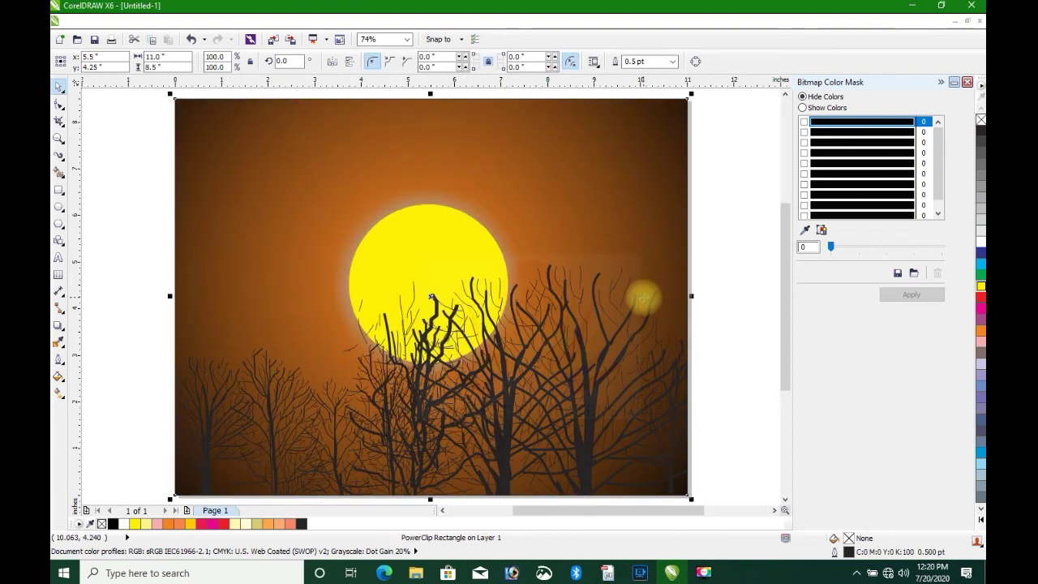
{"action": "left_click", "coordinate": [744, 283]}
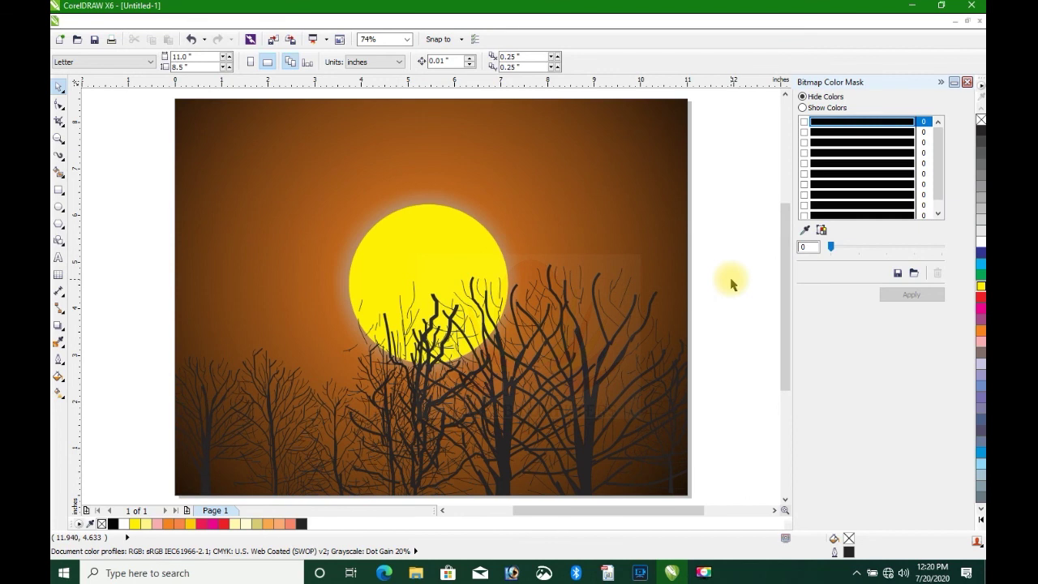